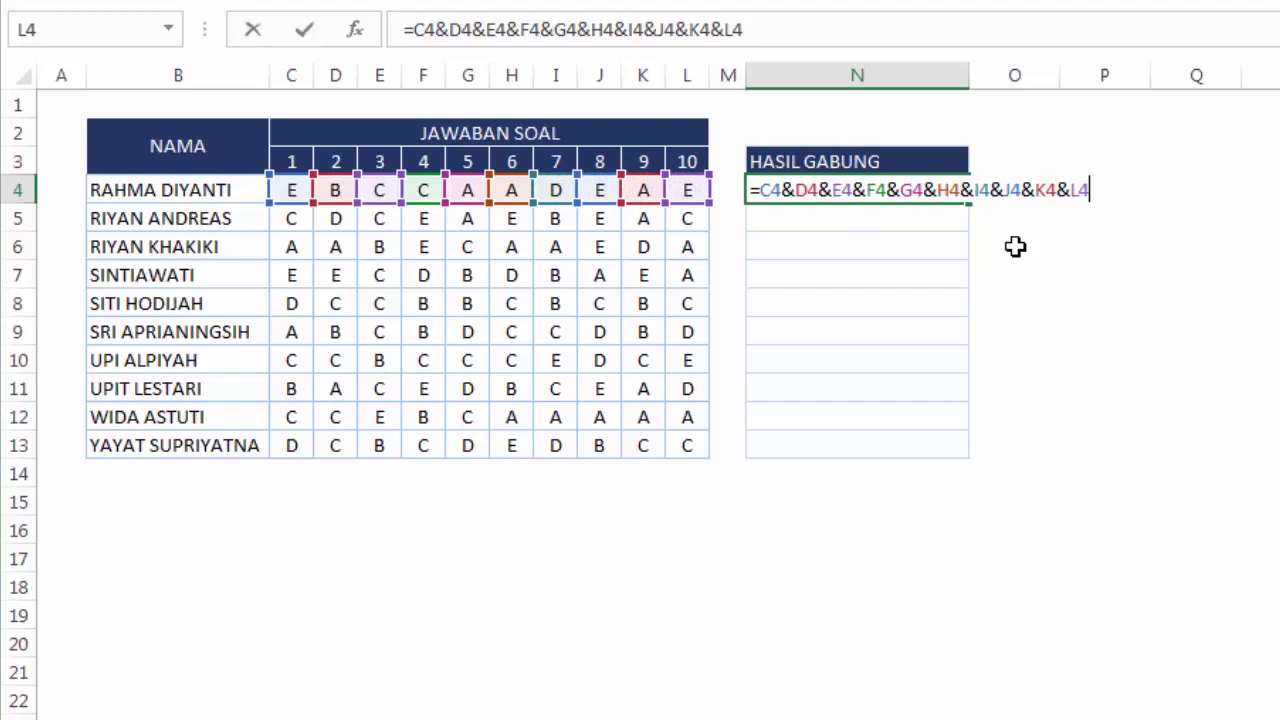
Confirm N4's joined-answers formula, add the last answer L4, and review the filled column
key(Return)
click(934, 192)
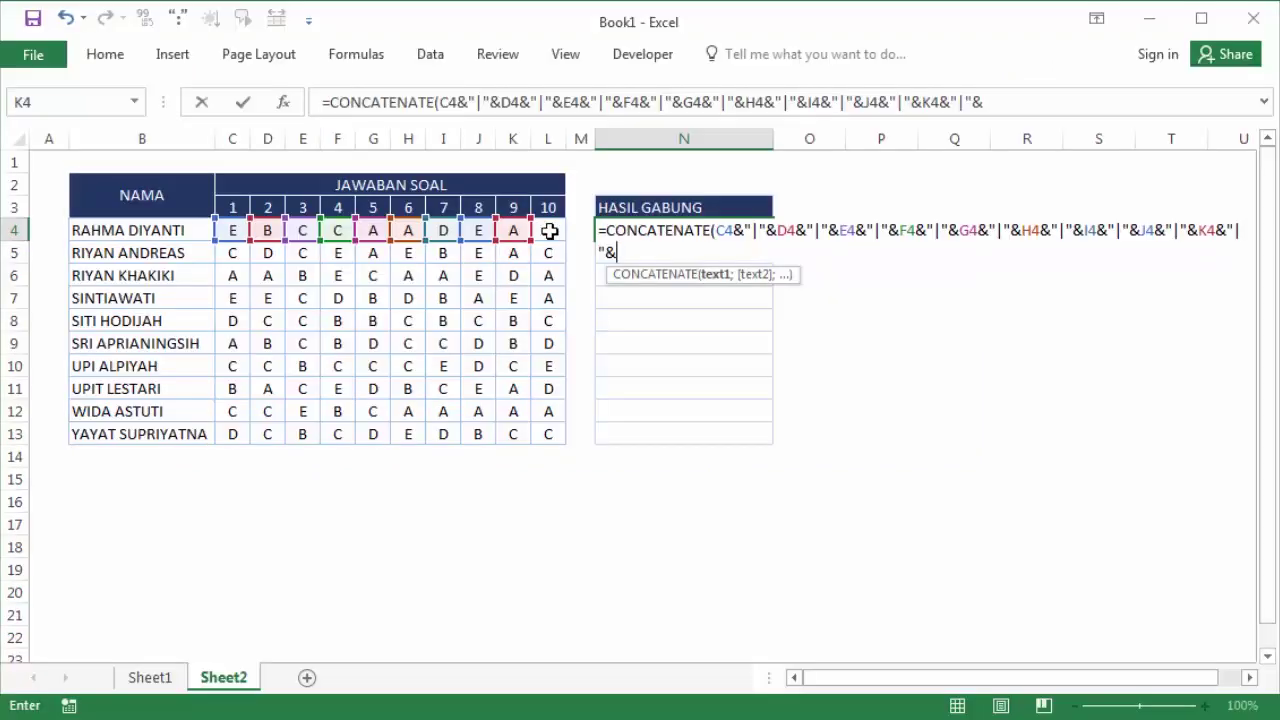
click(549, 231)
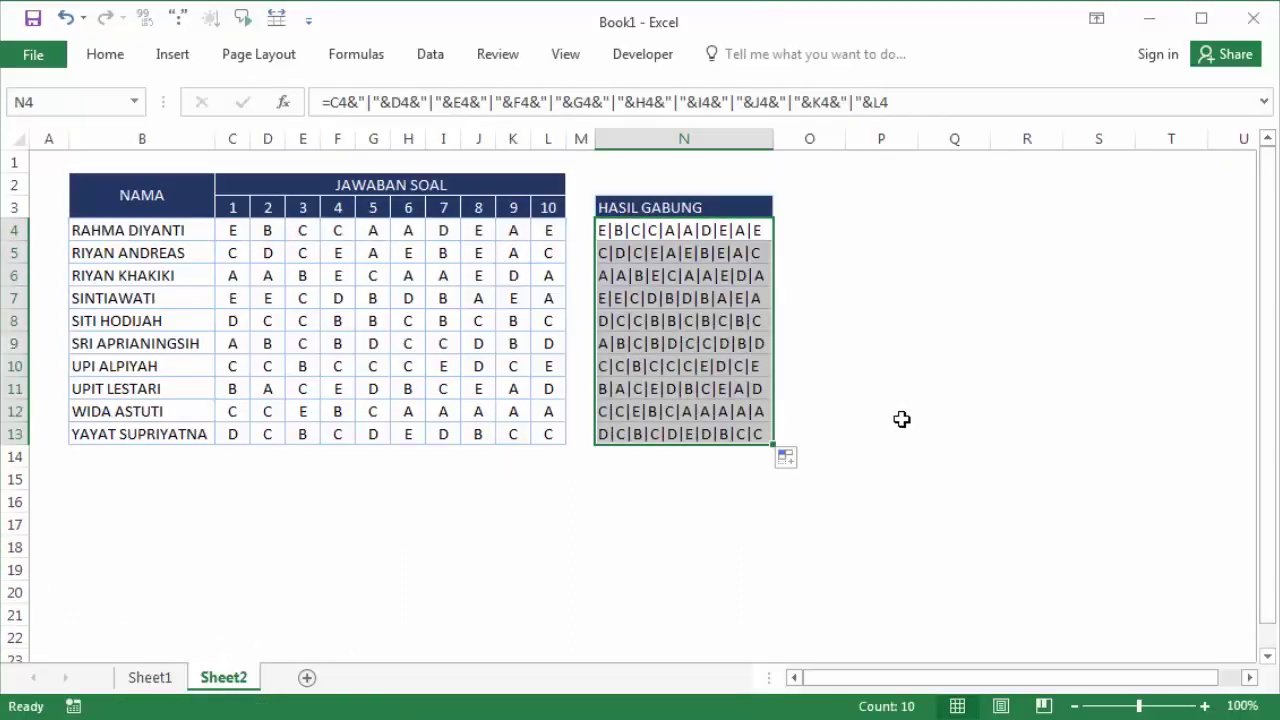
click(901, 419)
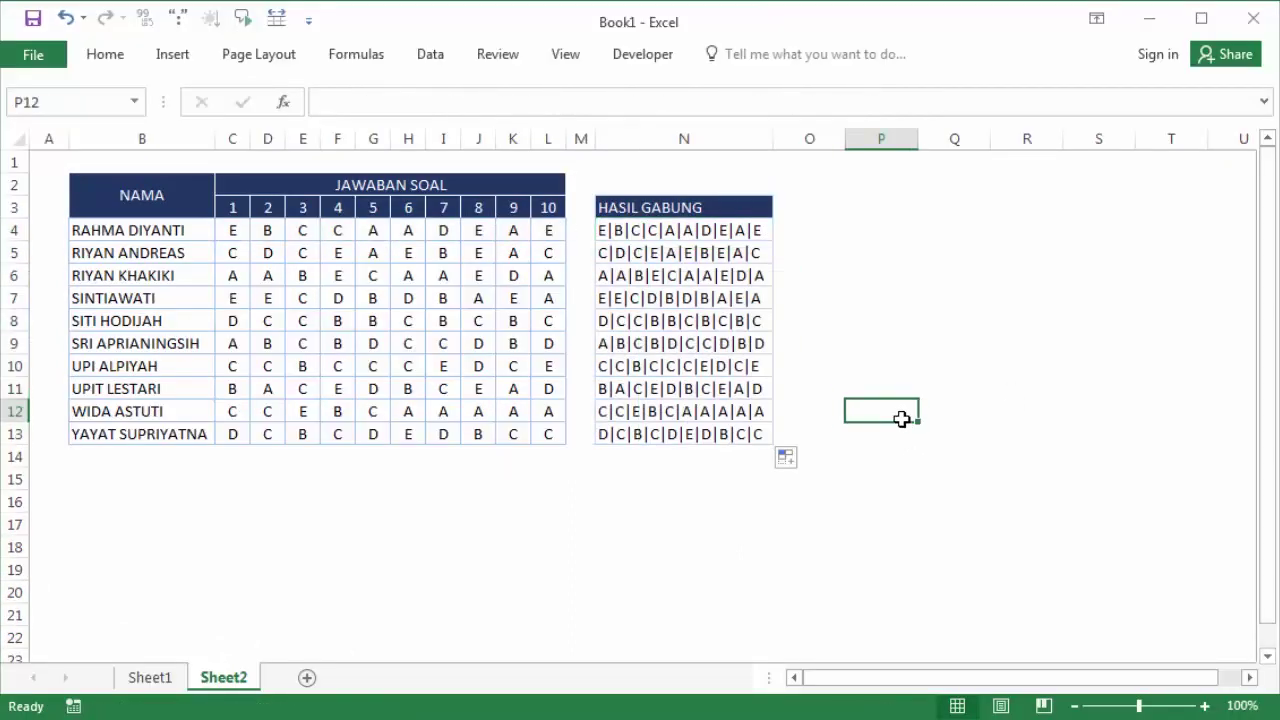
click(810, 375)
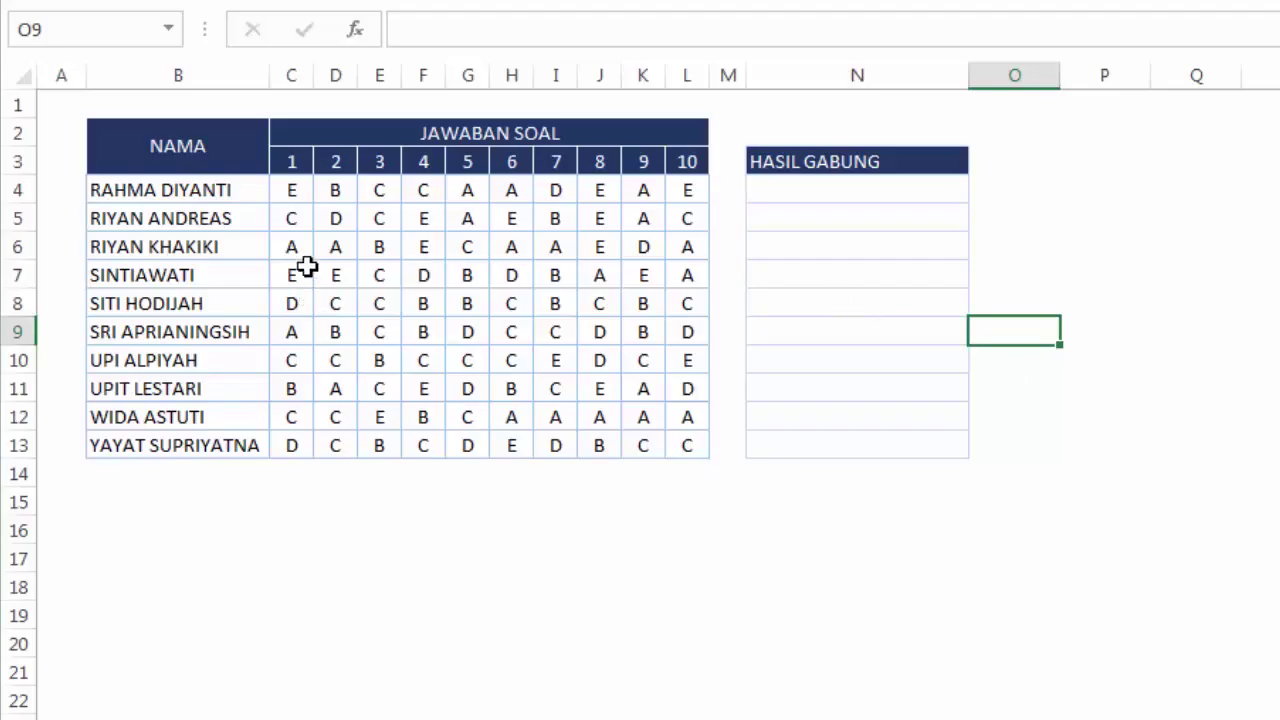
Point out row 4's answers C4 to L4 and the target cell N4
click(291, 190)
click(335, 190)
click(423, 190)
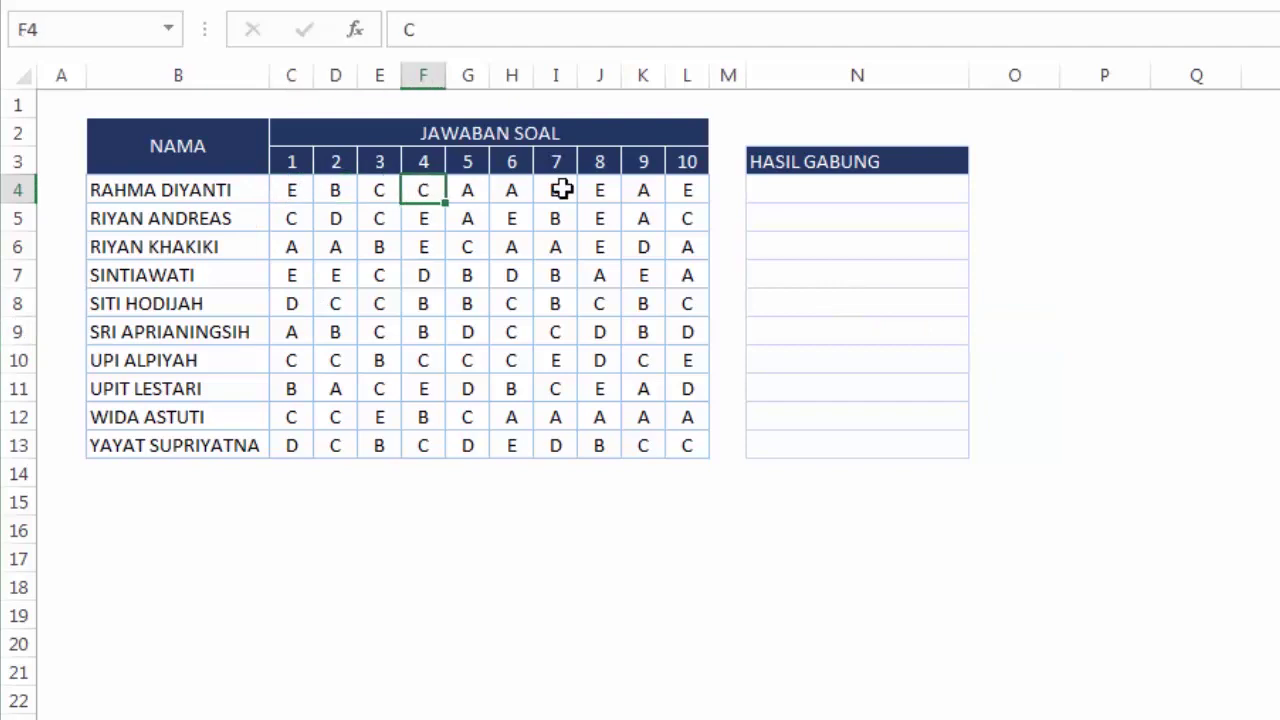
click(561, 189)
click(686, 189)
click(289, 182)
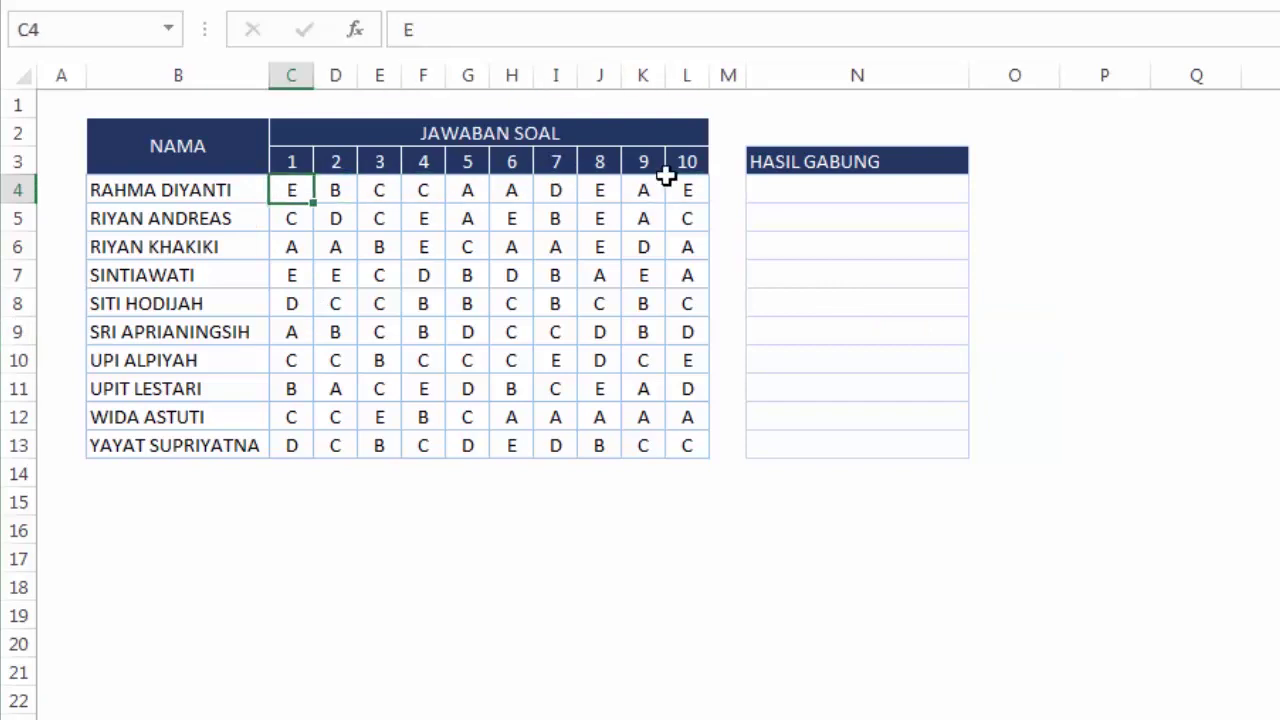
click(693, 189)
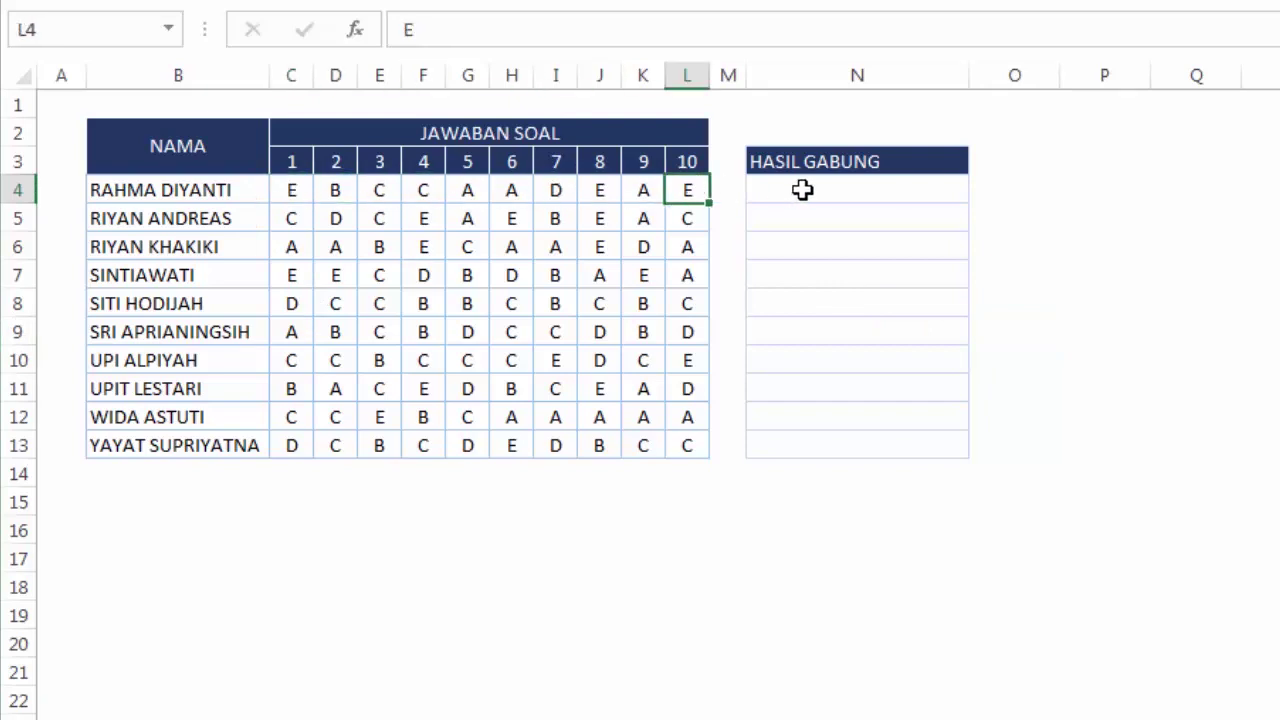
click(889, 189)
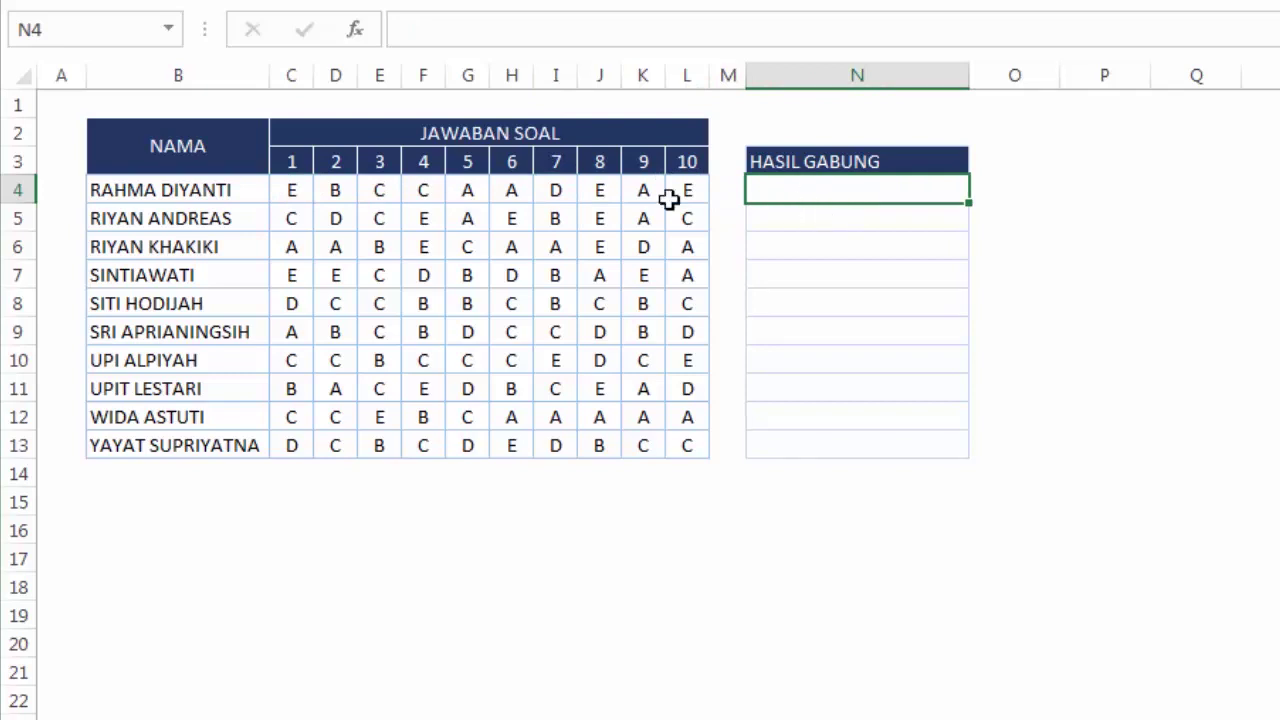
drag(303, 189, 680, 189)
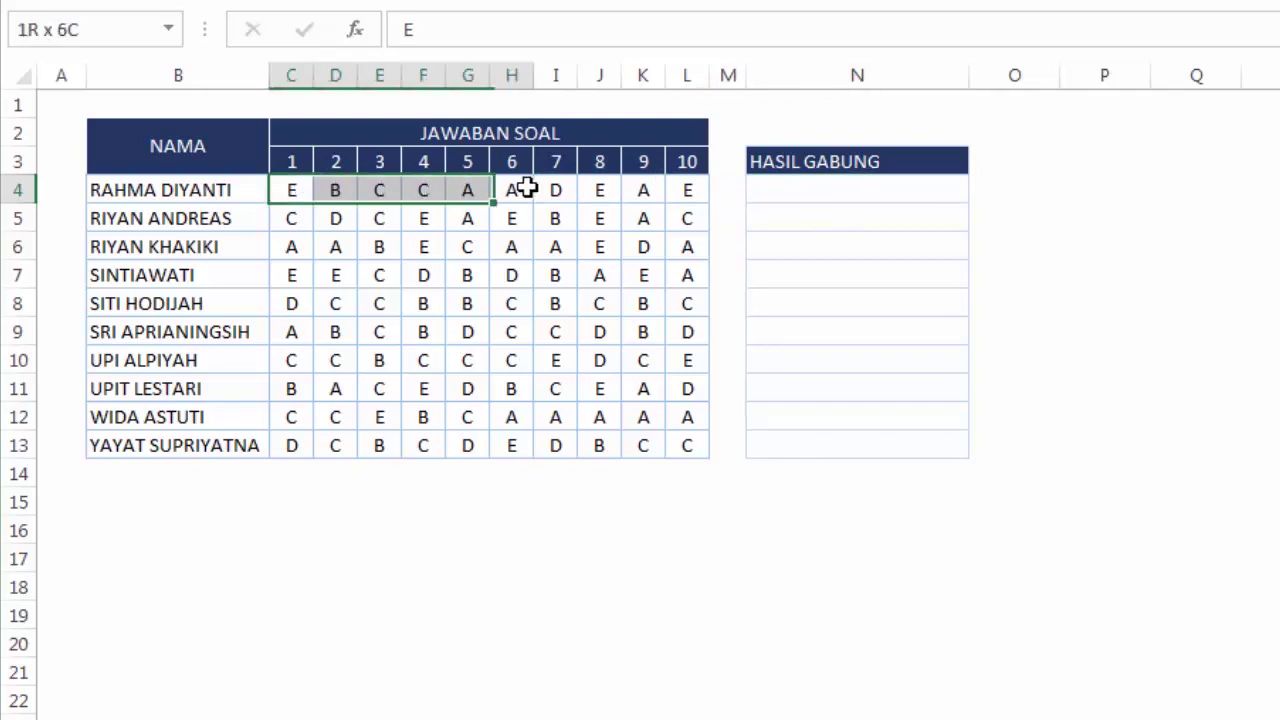
Relate the first student's name and question numbers 1–10 to their answers, ending on N4
click(198, 185)
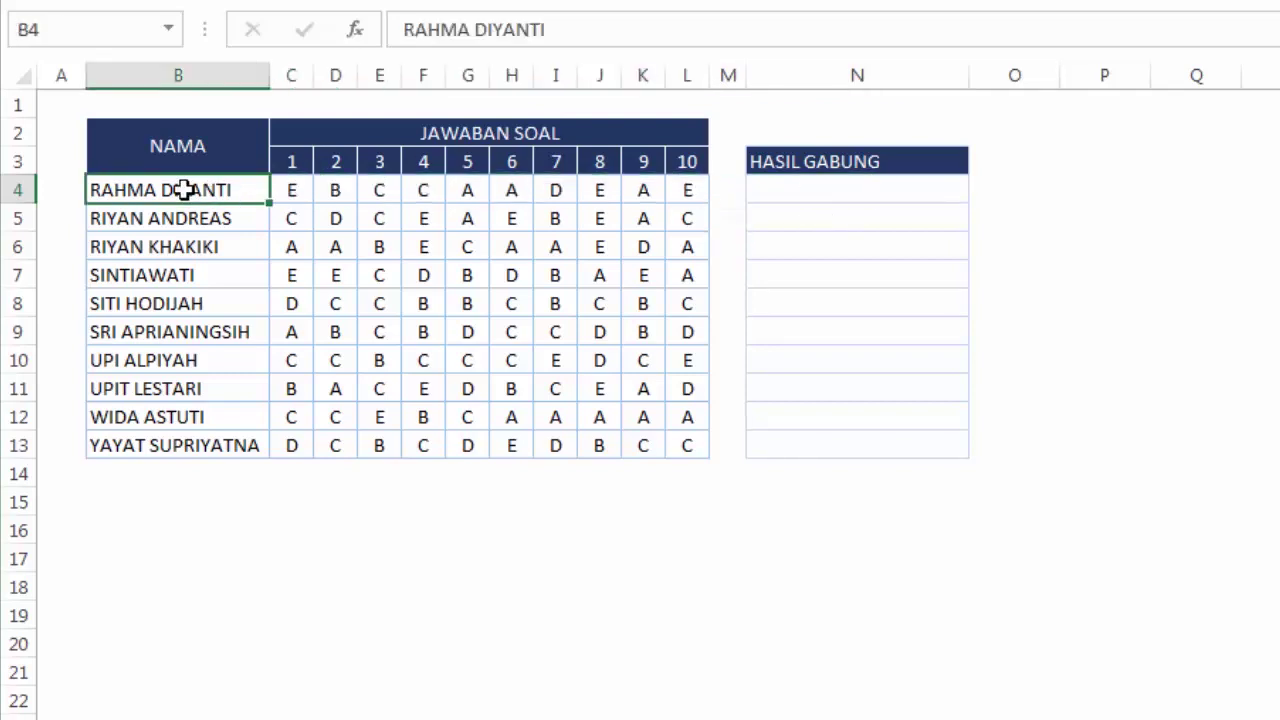
click(290, 158)
click(296, 189)
click(335, 162)
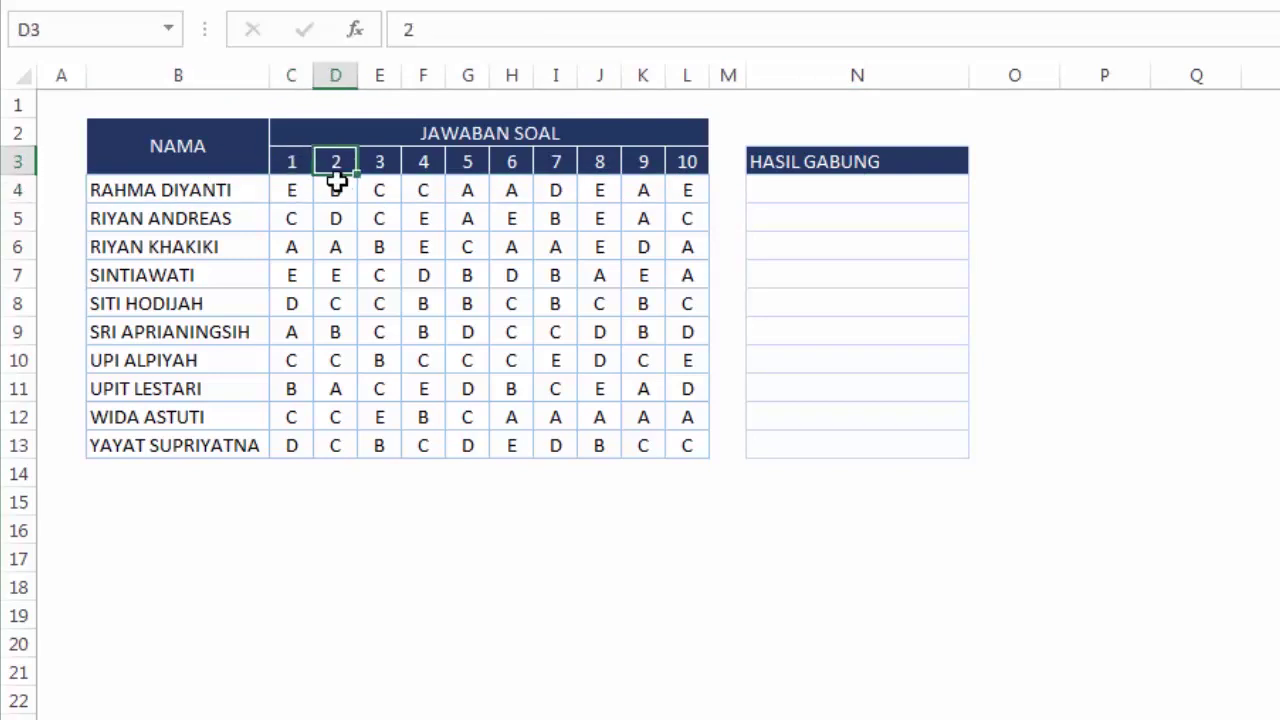
click(340, 183)
click(378, 162)
click(388, 190)
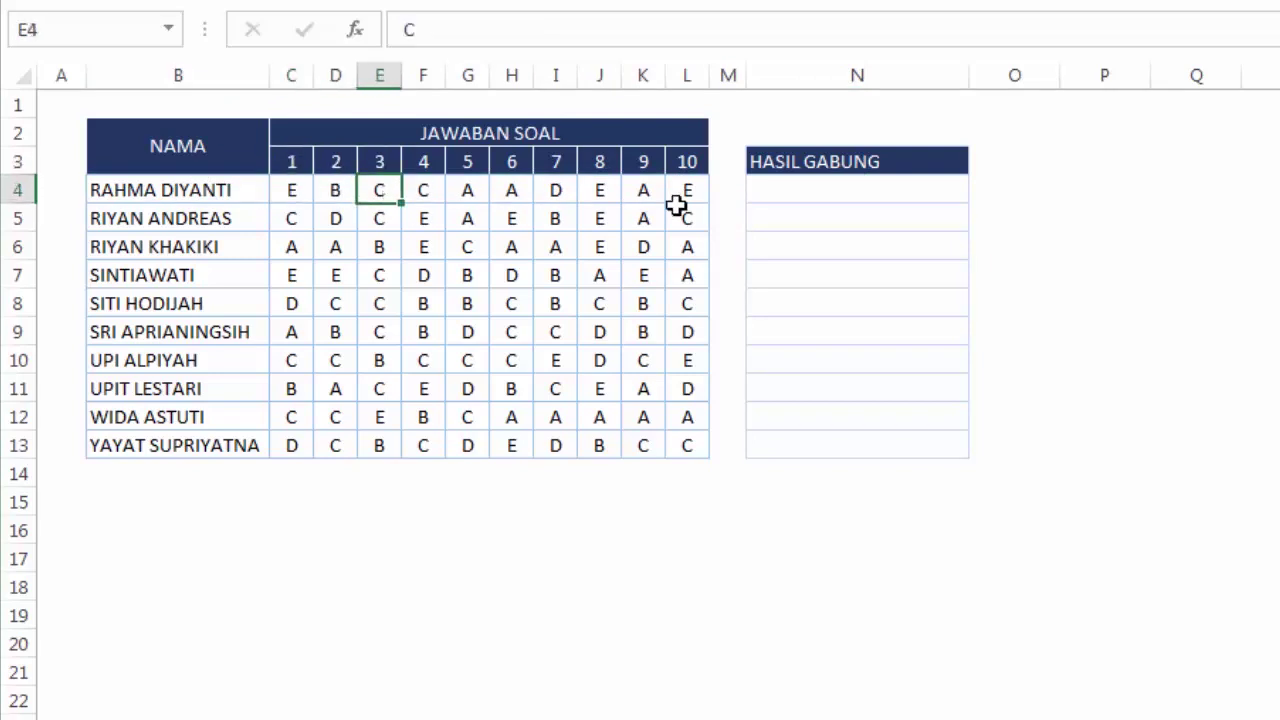
click(697, 168)
click(823, 192)
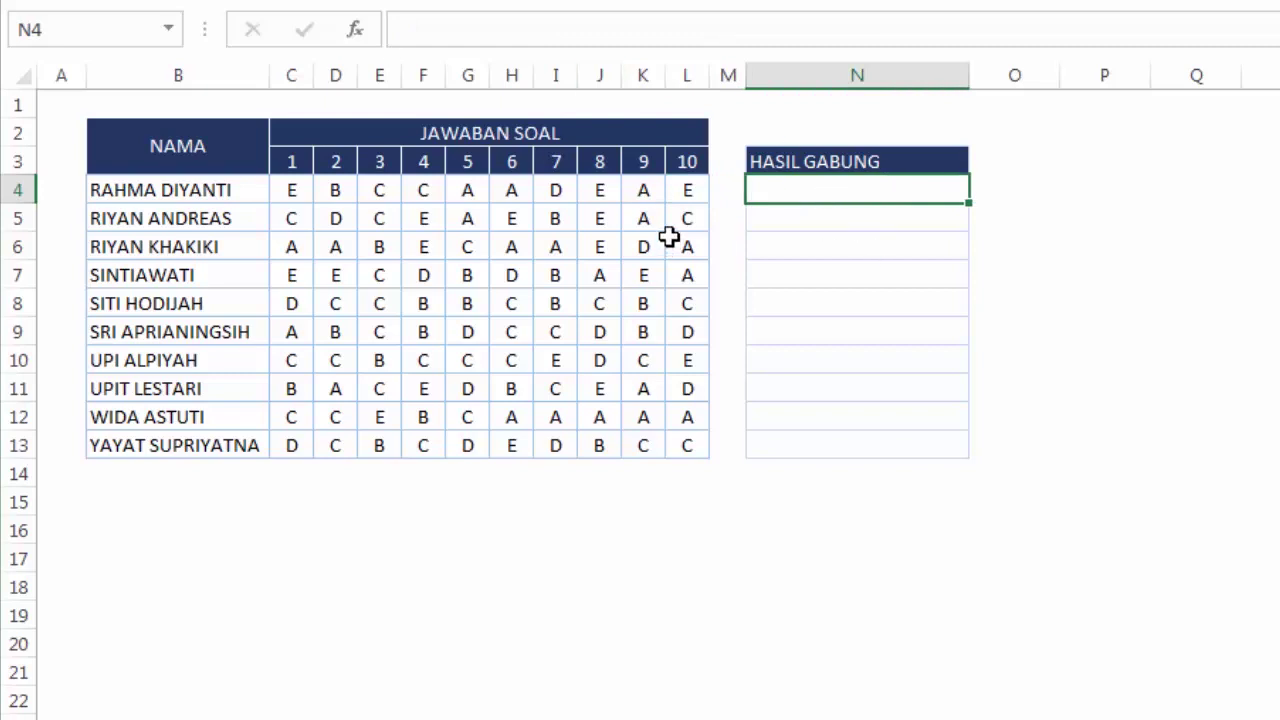
Start N4's formula chaining C4, D4, E4, F4 and G4 with ampersands
text(=)
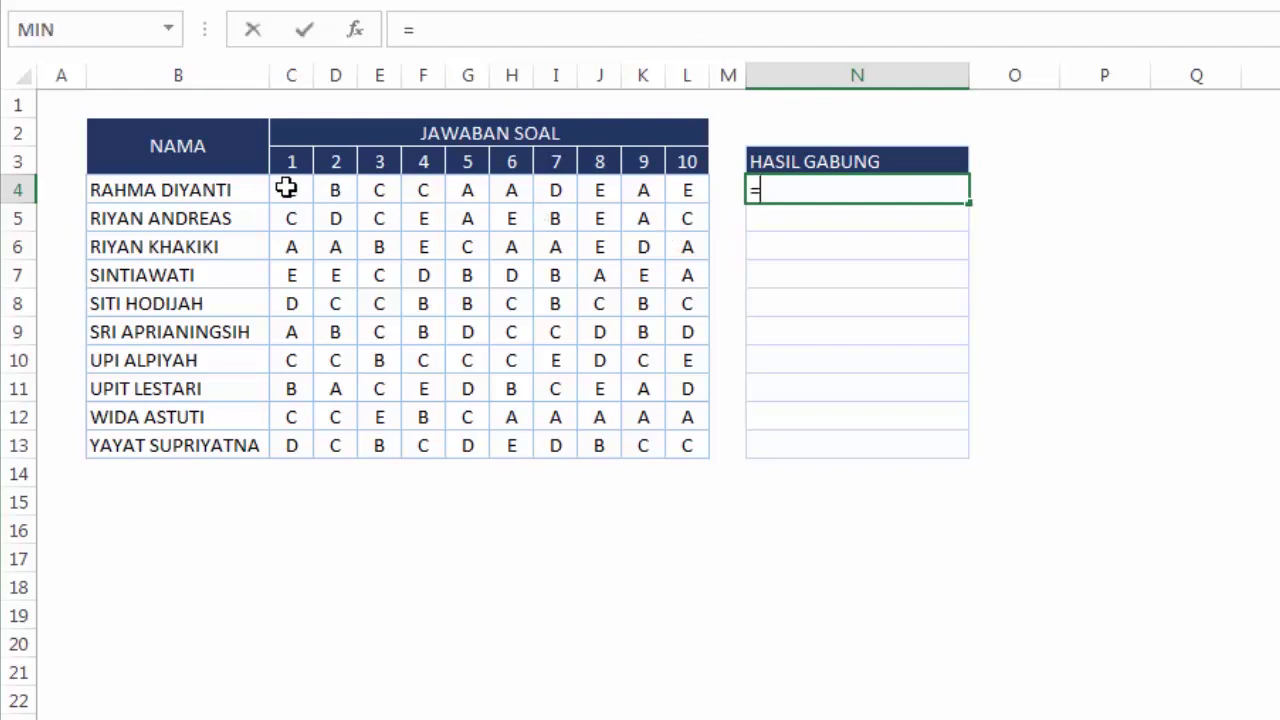
click(288, 188)
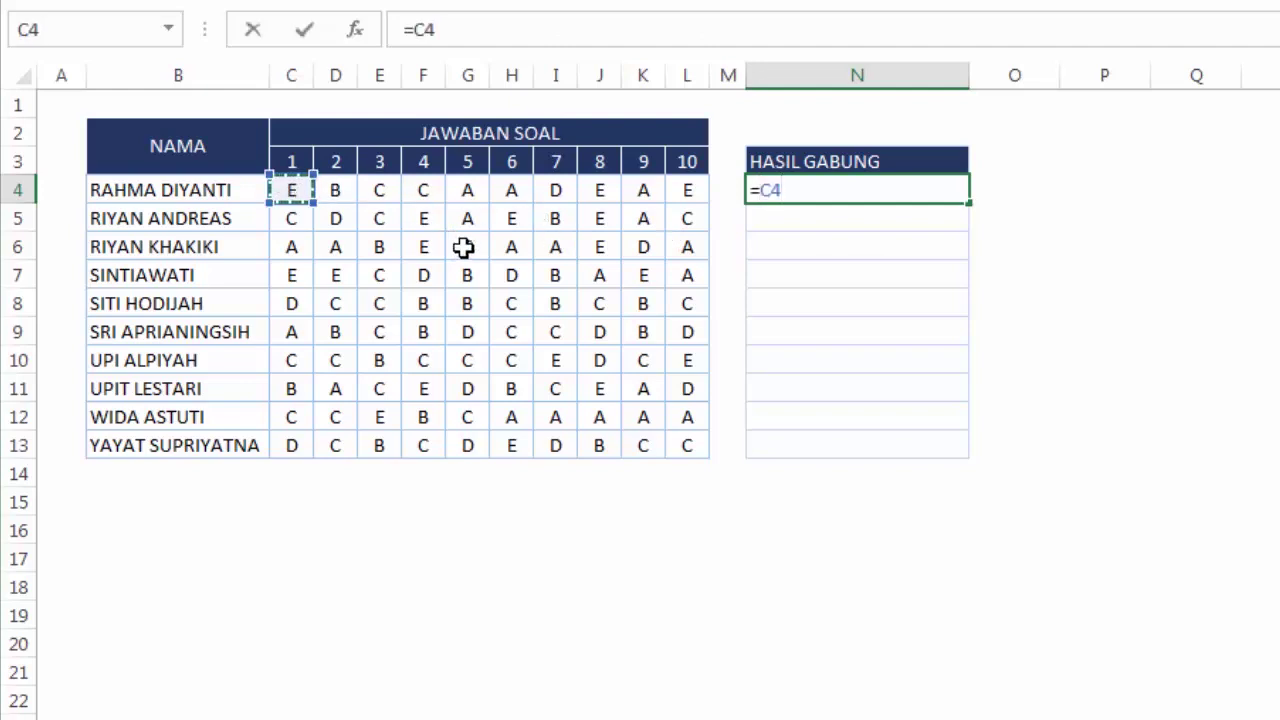
text(&)
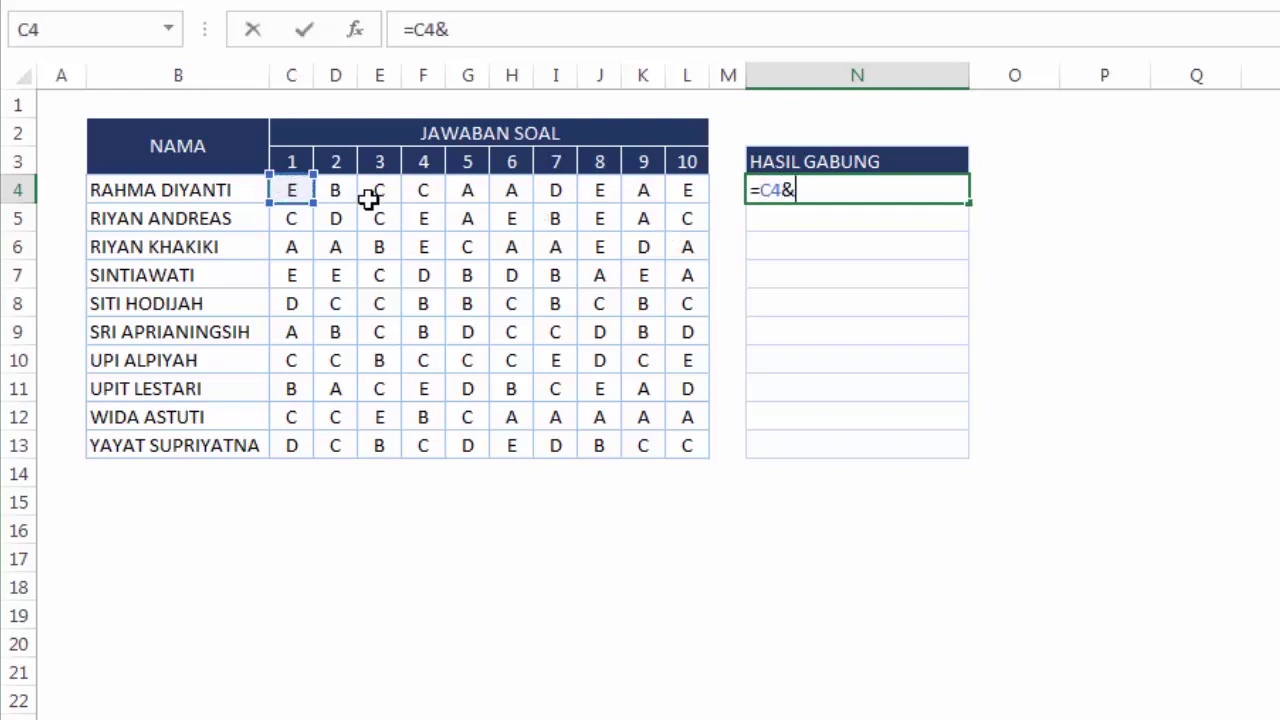
click(338, 188)
text(&)
click(380, 190)
text(&)
click(425, 190)
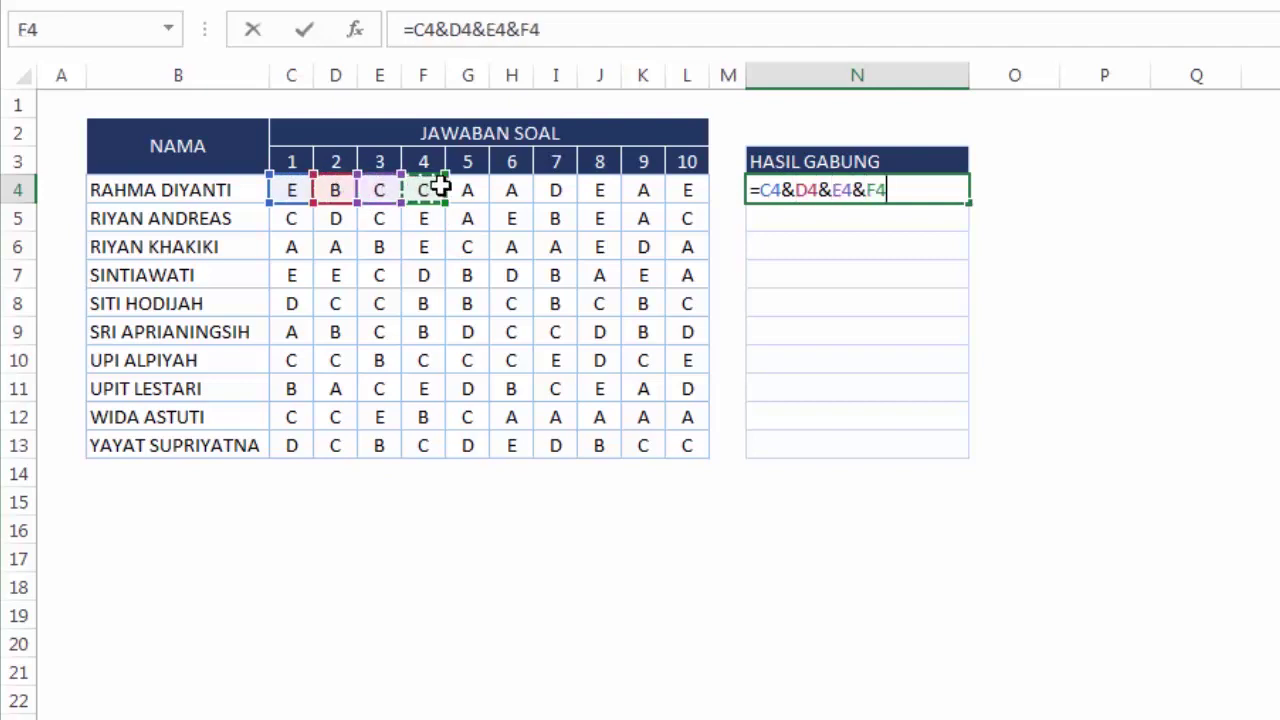
text(&)
click(468, 189)
Extend the chain with H4 through L4 and confirm, giving EBCCAADEAE
text(&)
click(506, 189)
text(&)
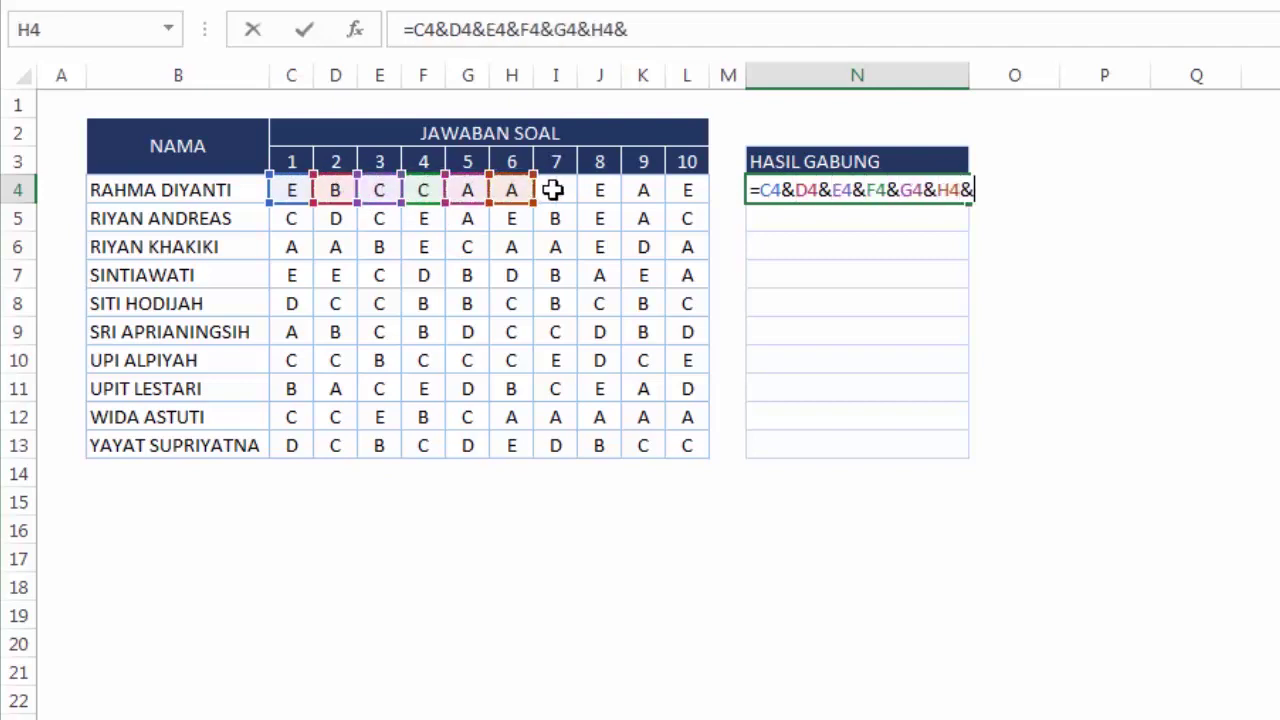
click(553, 188)
text(&)
click(595, 185)
text(&)
click(645, 189)
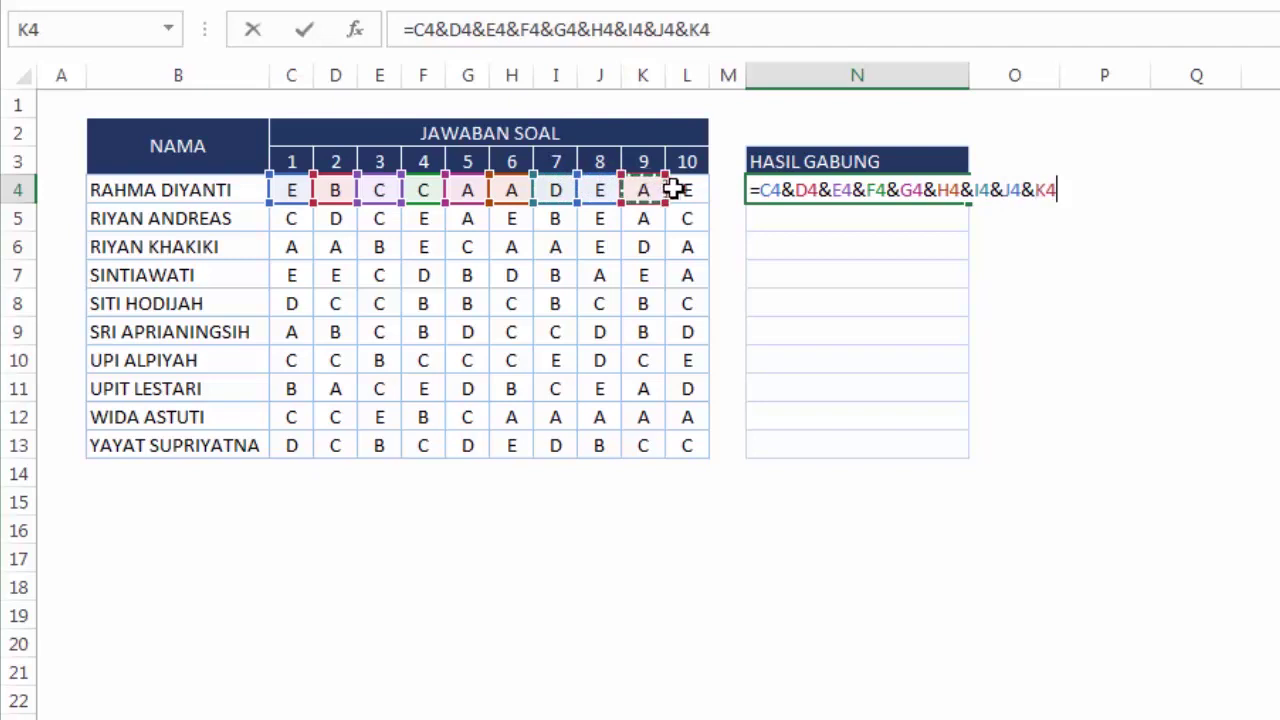
text(&)
click(690, 190)
text(&)
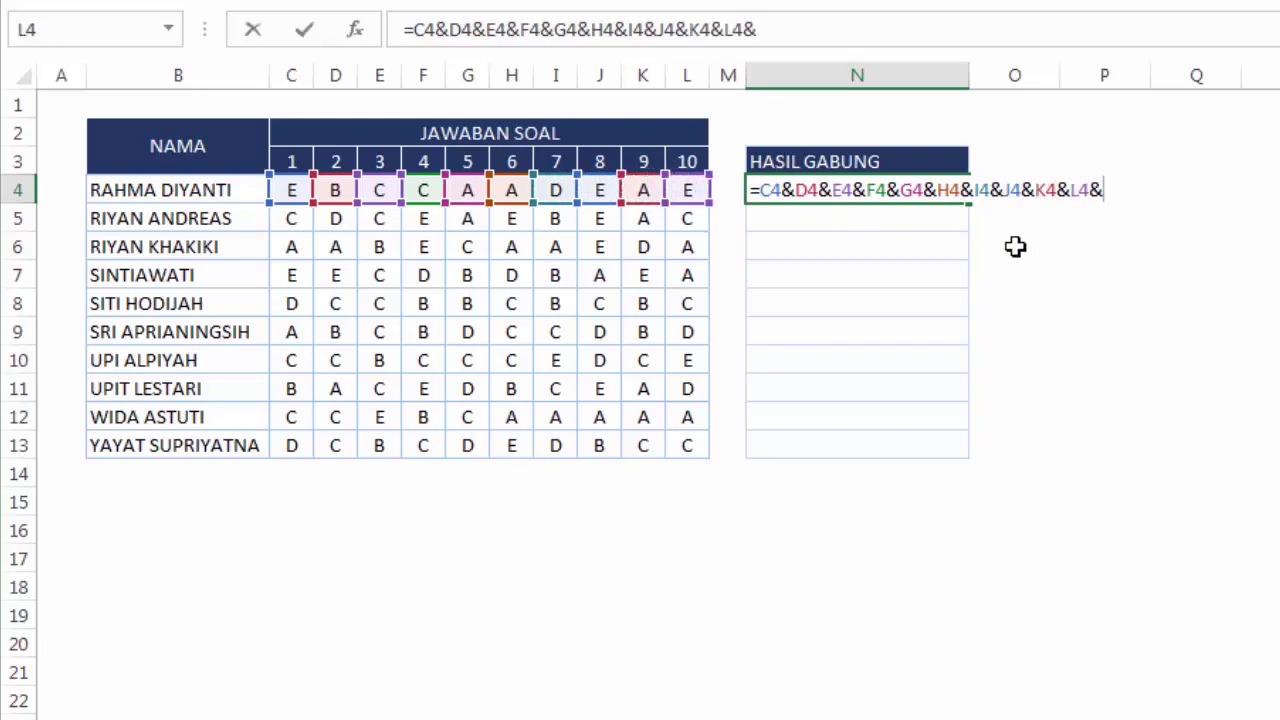
key(Return)
Copy N4's ampersand formula down to N13
click(932, 190)
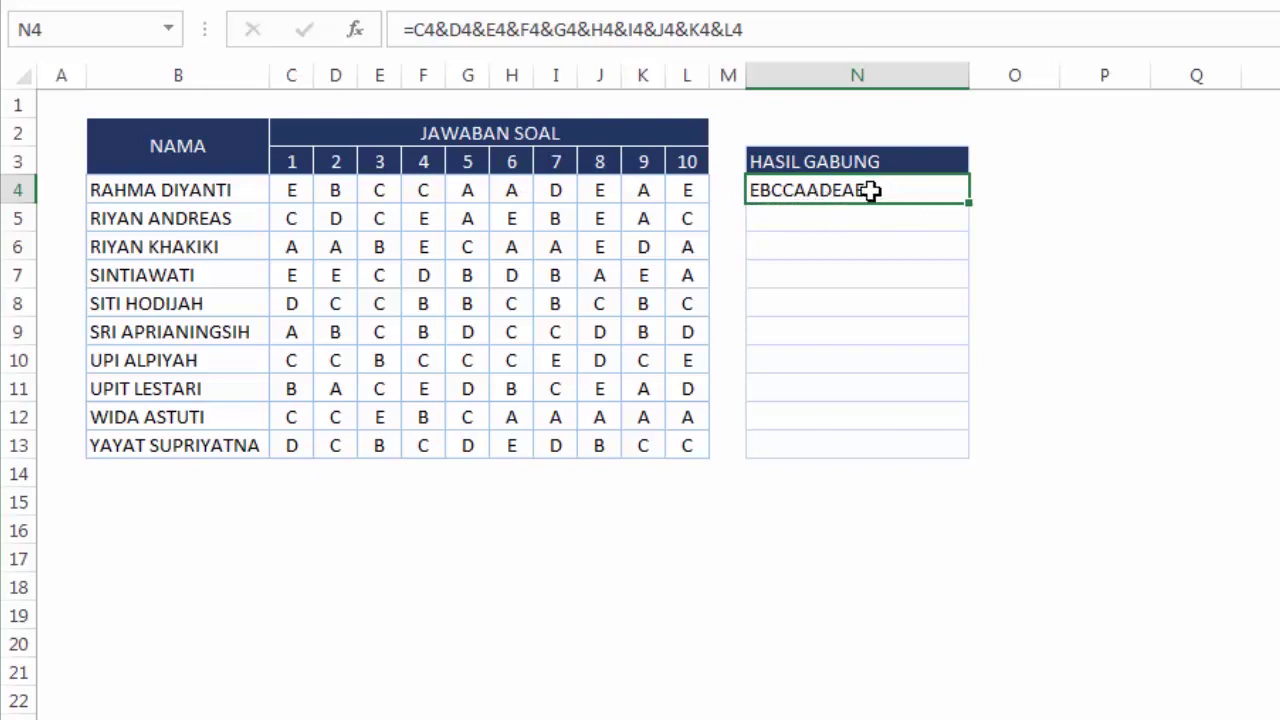
drag(970, 250, 968, 458)
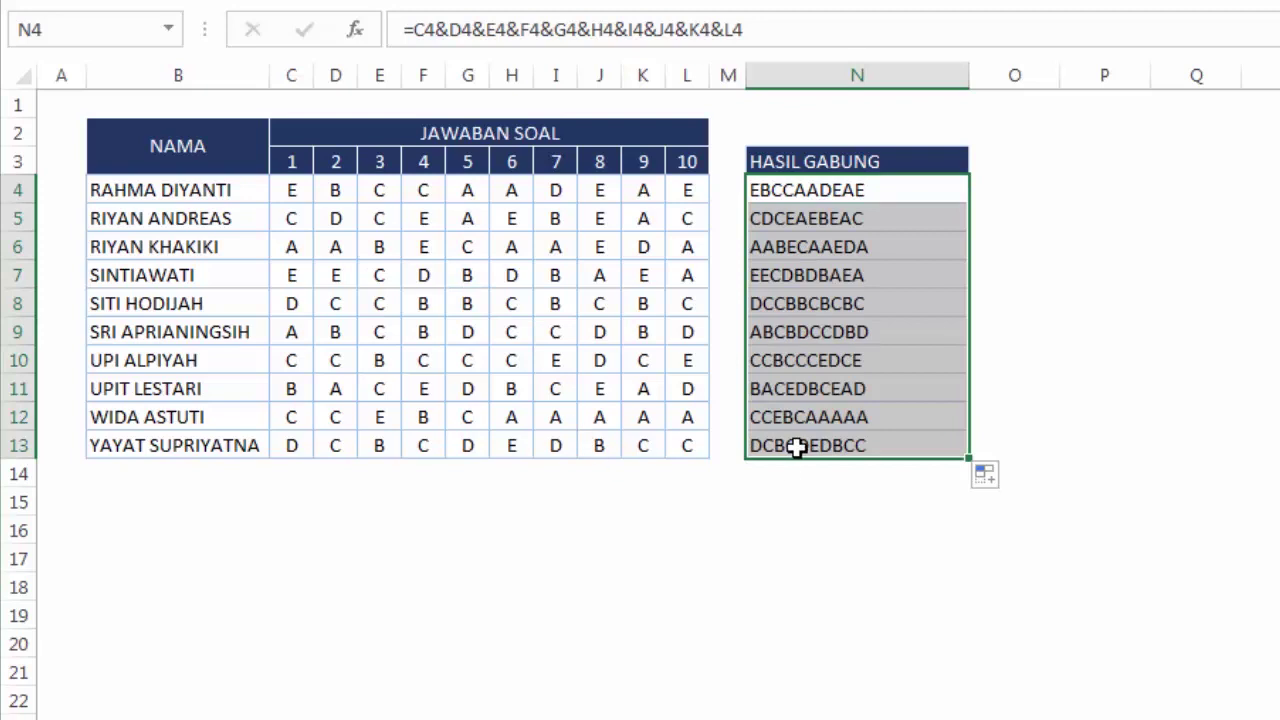
click(1008, 295)
Compare N4's formula with the row-4 answers, then select results N4:N13
click(879, 190)
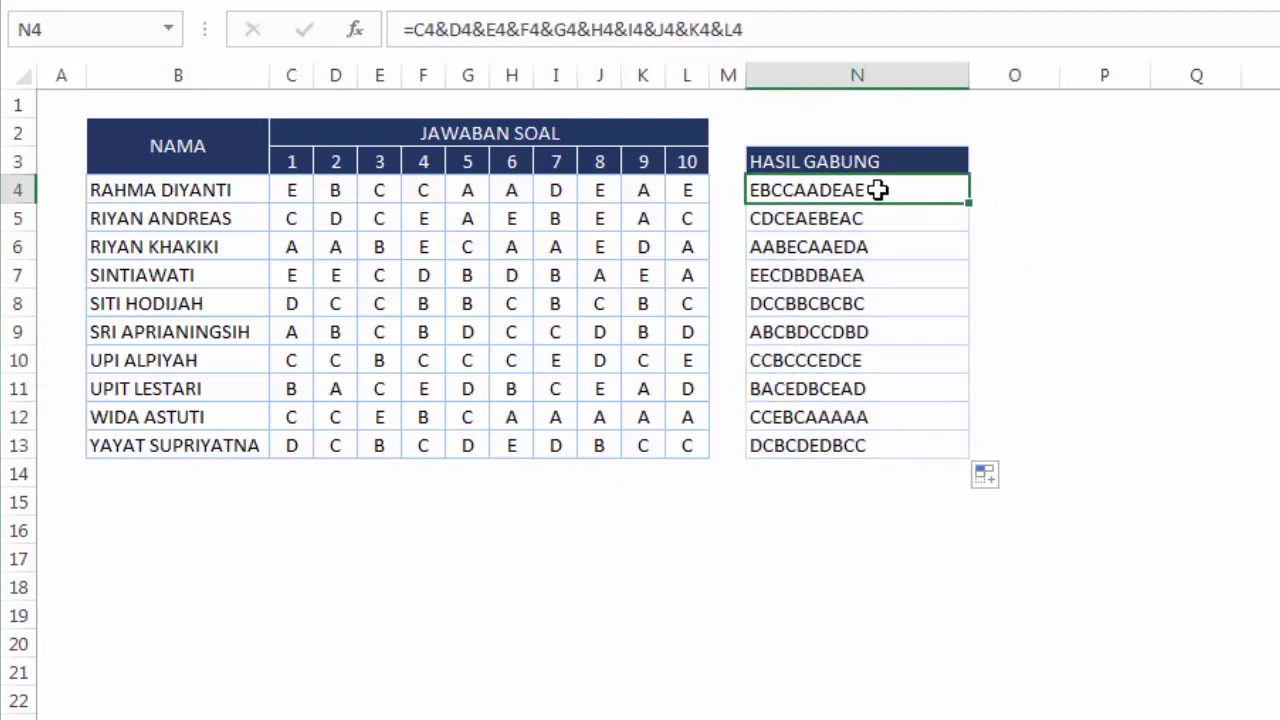
drag(860, 190, 860, 437)
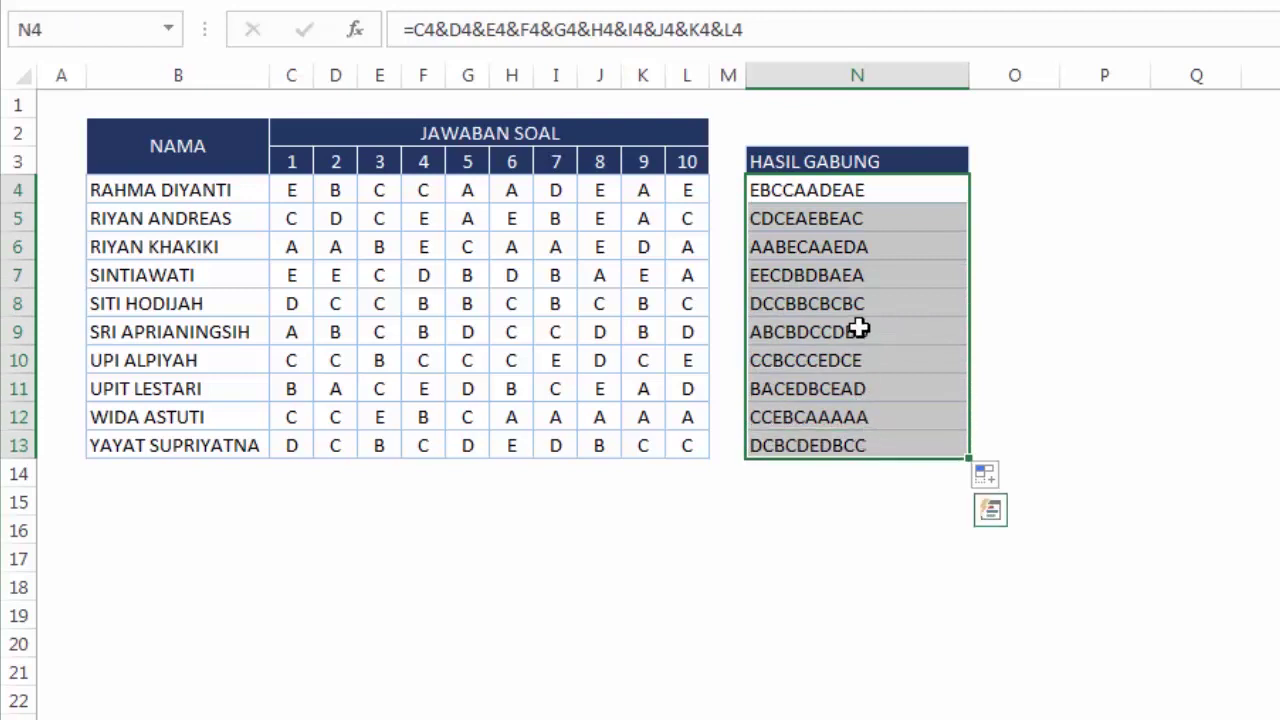
click(292, 188)
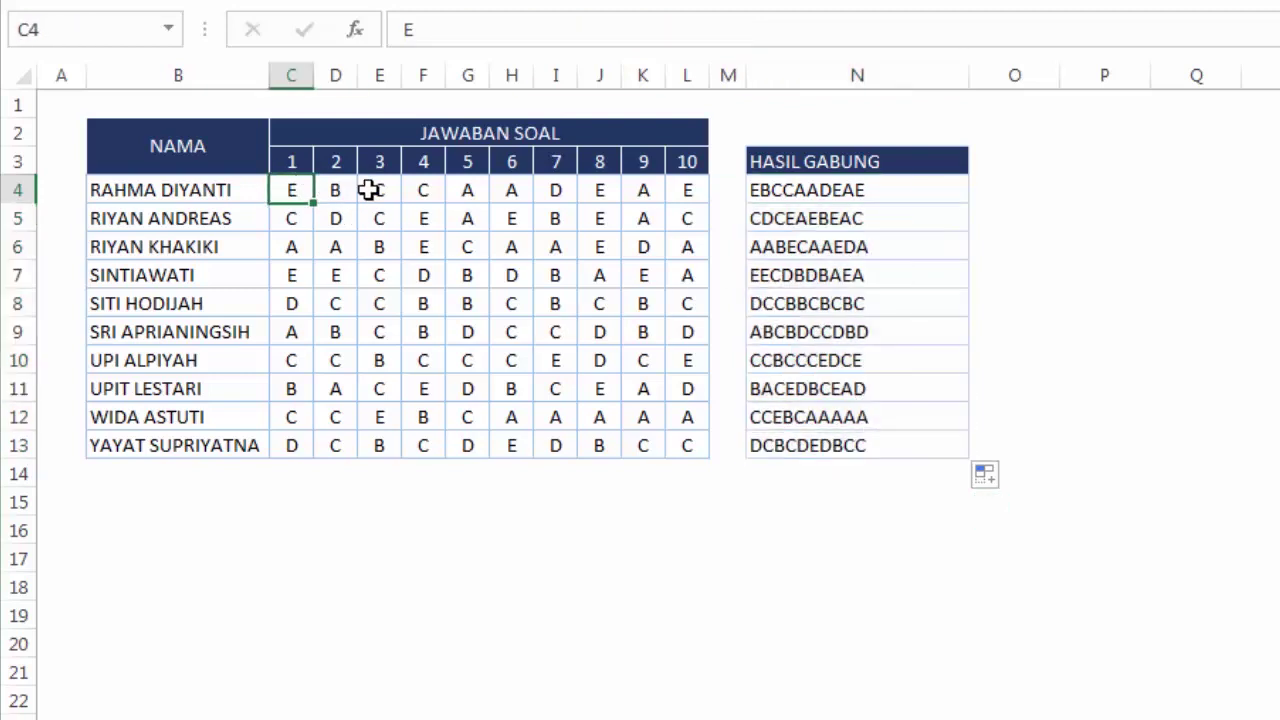
click(366, 190)
click(689, 182)
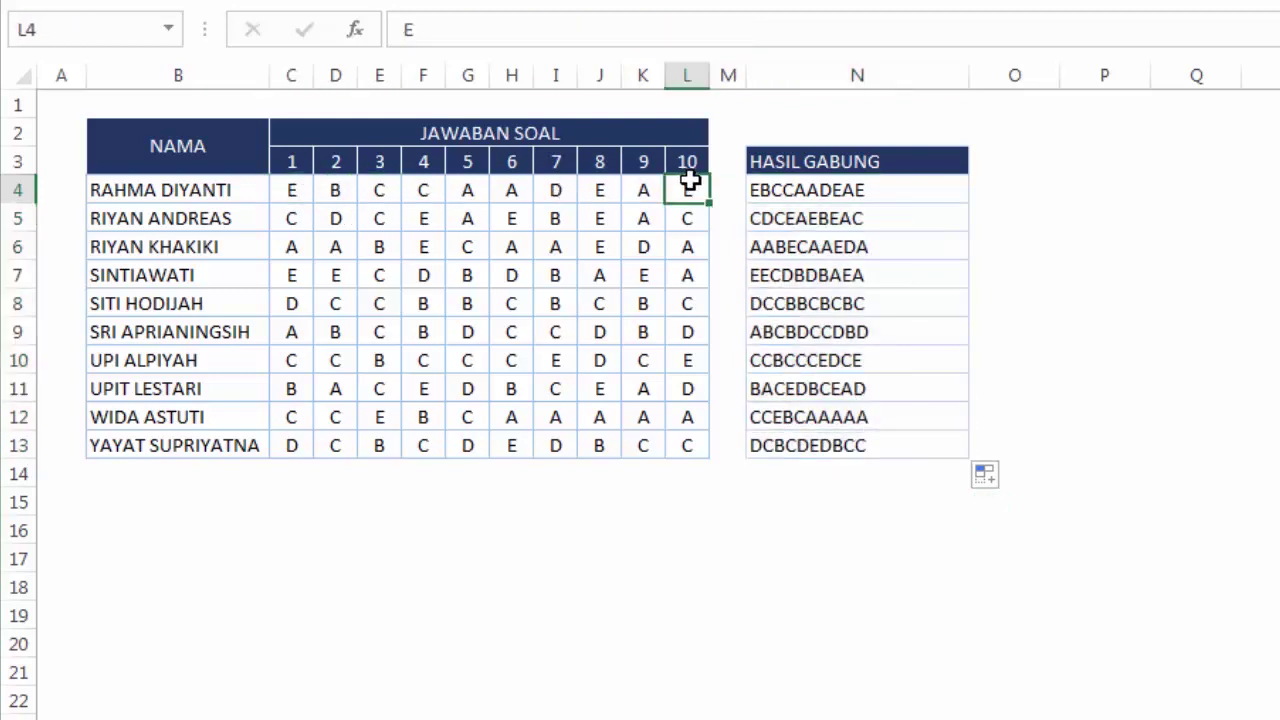
click(840, 190)
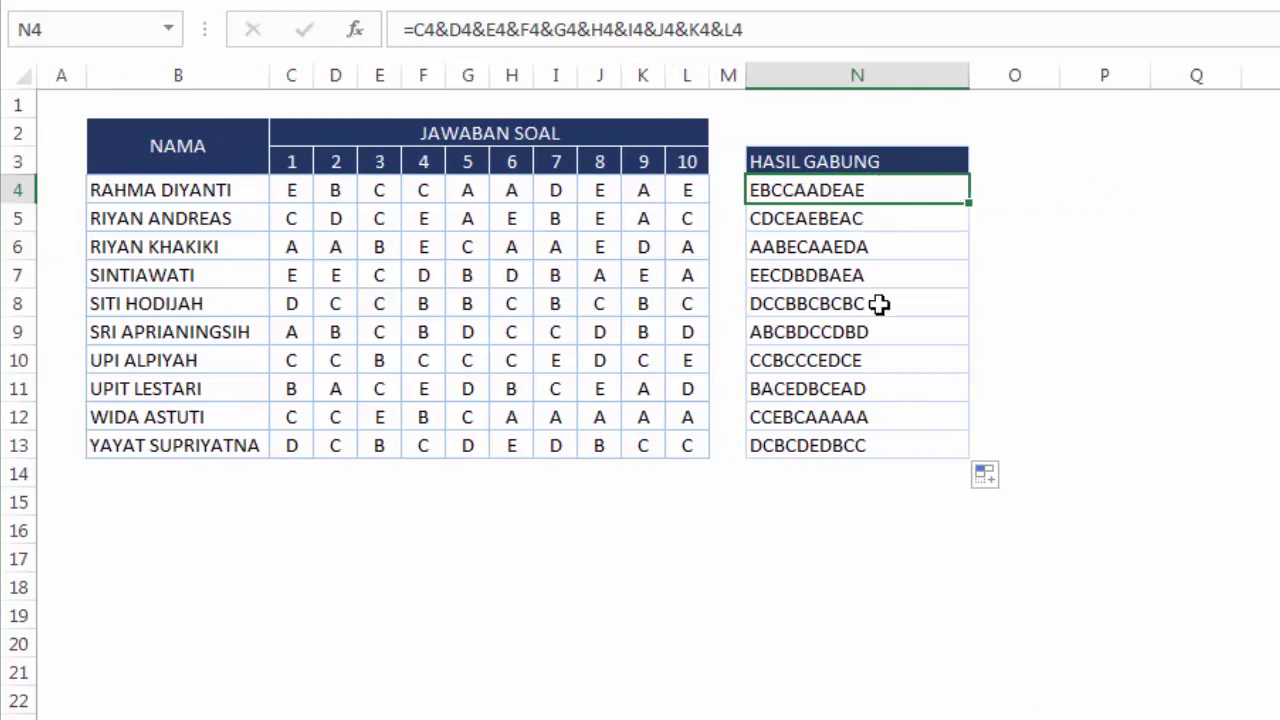
drag(878, 304, 880, 440)
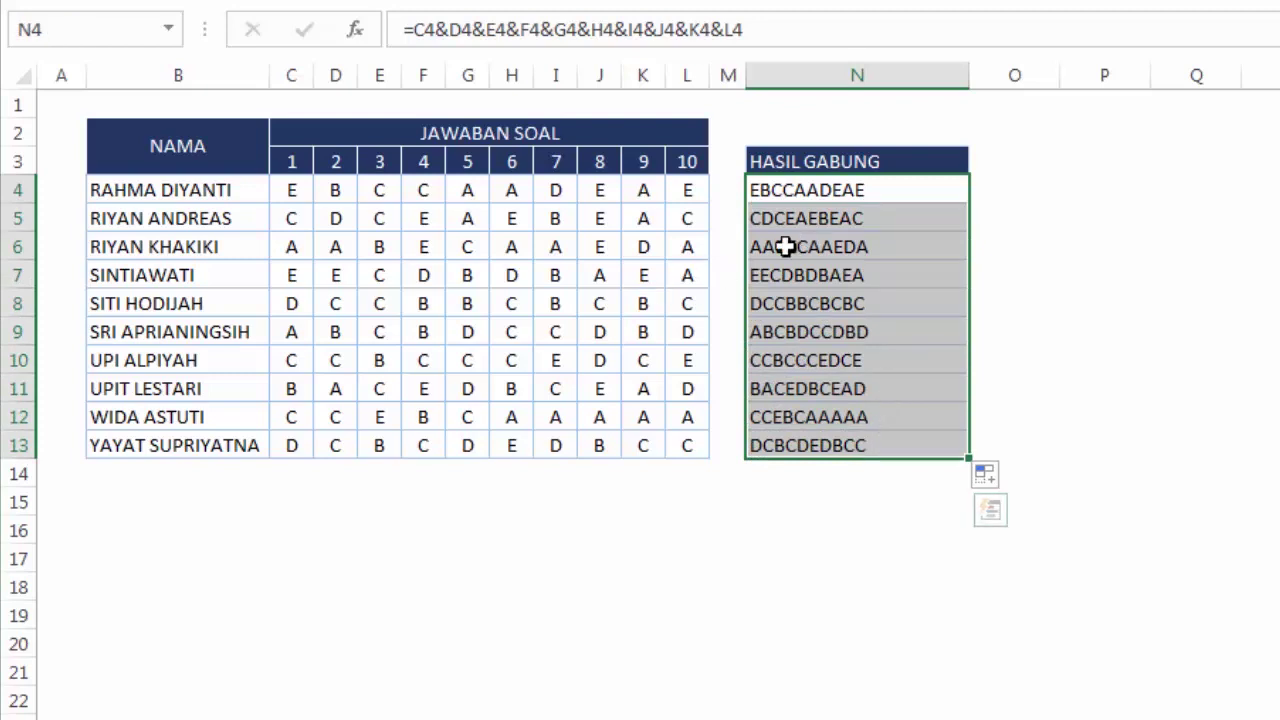
Clear N4:N13 and begin =CONCATENATE( in N4 with C4, D4 and E4
key(Delete)
click(814, 189)
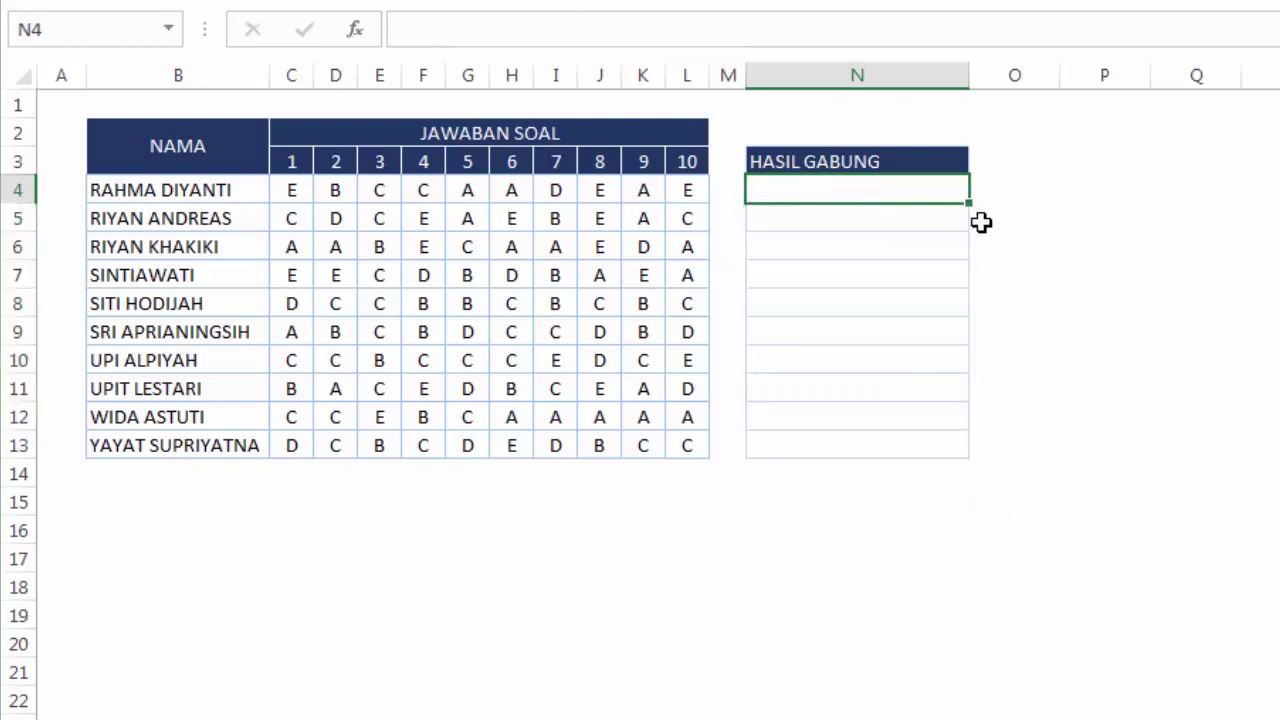
text(=con)
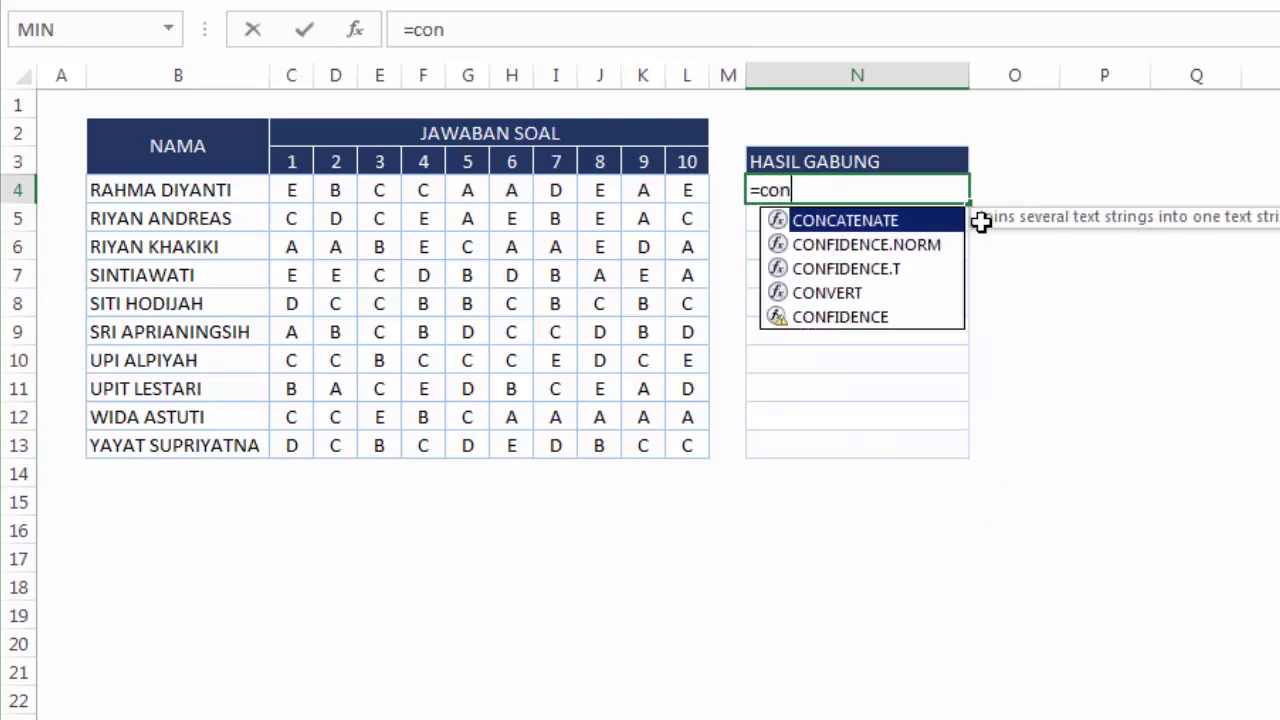
key(Tab)
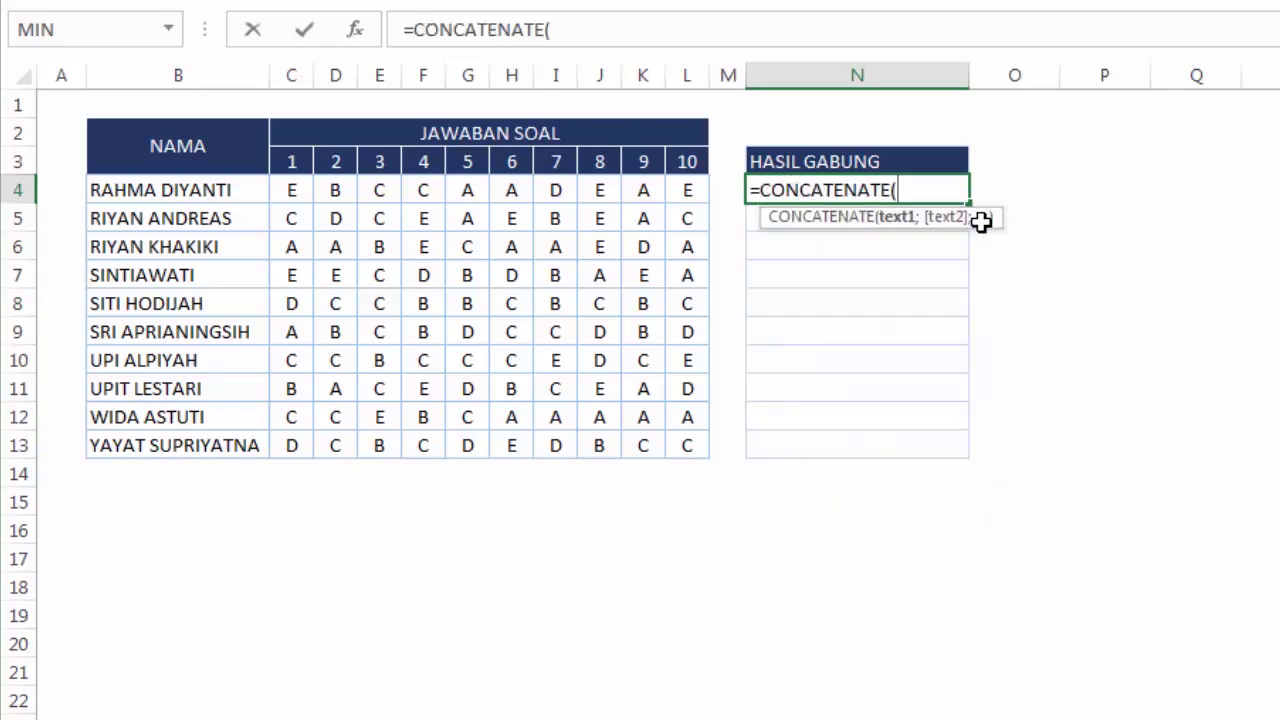
click(293, 191)
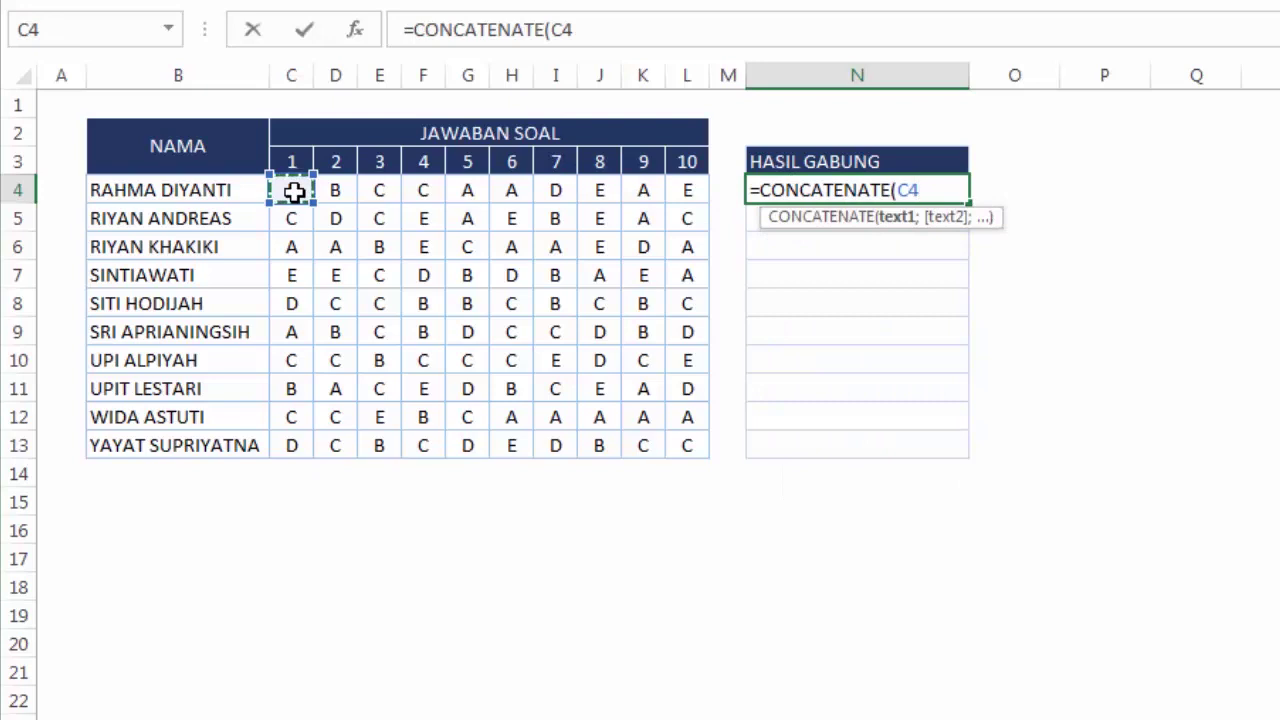
text(;)
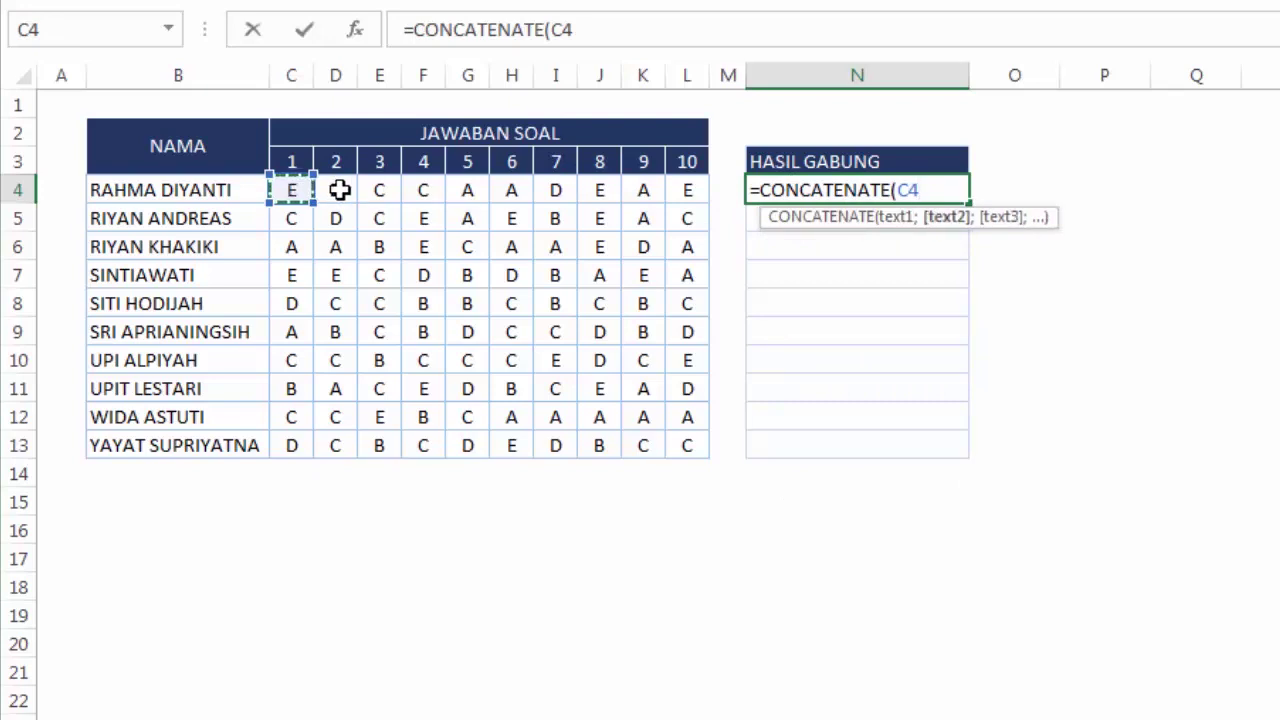
click(340, 189)
text(;)
click(376, 190)
text(;)
Add F4 through L4 separated by semicolons and confirm, giving EBCCAADEAE
click(425, 190)
text(;)
click(468, 190)
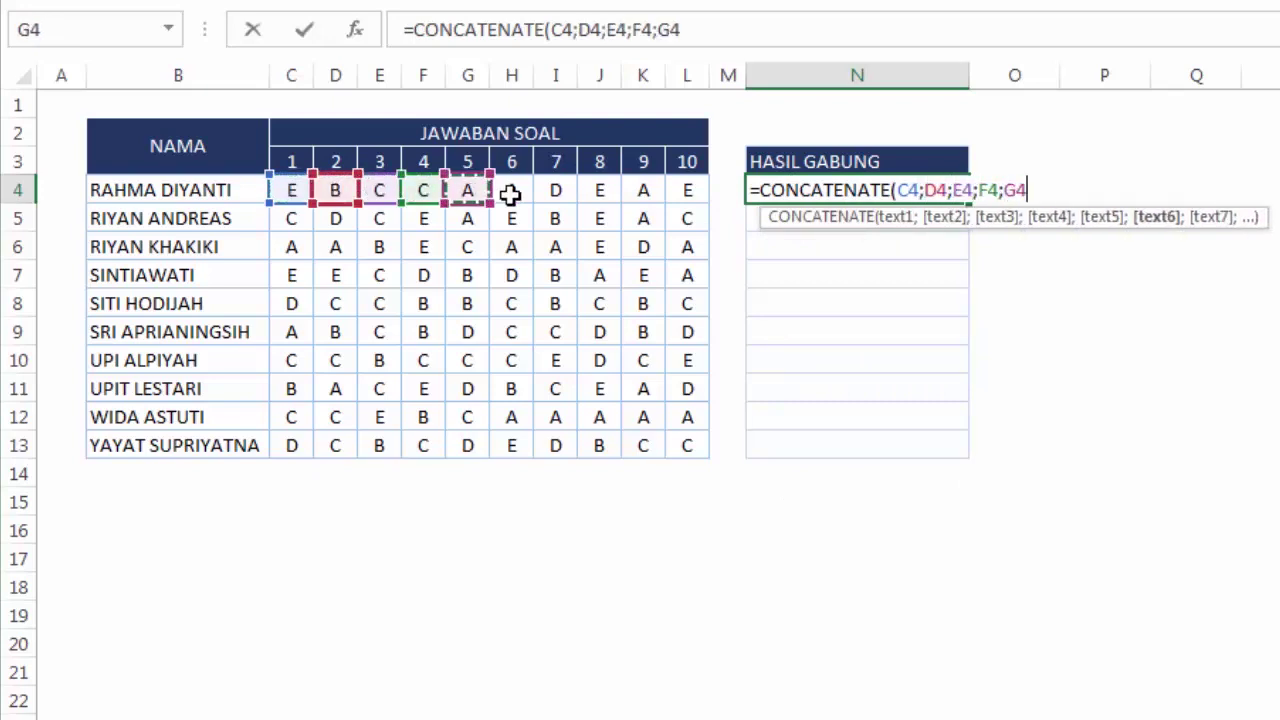
click(512, 190)
click(552, 190)
text(;)
click(600, 190)
text(;)
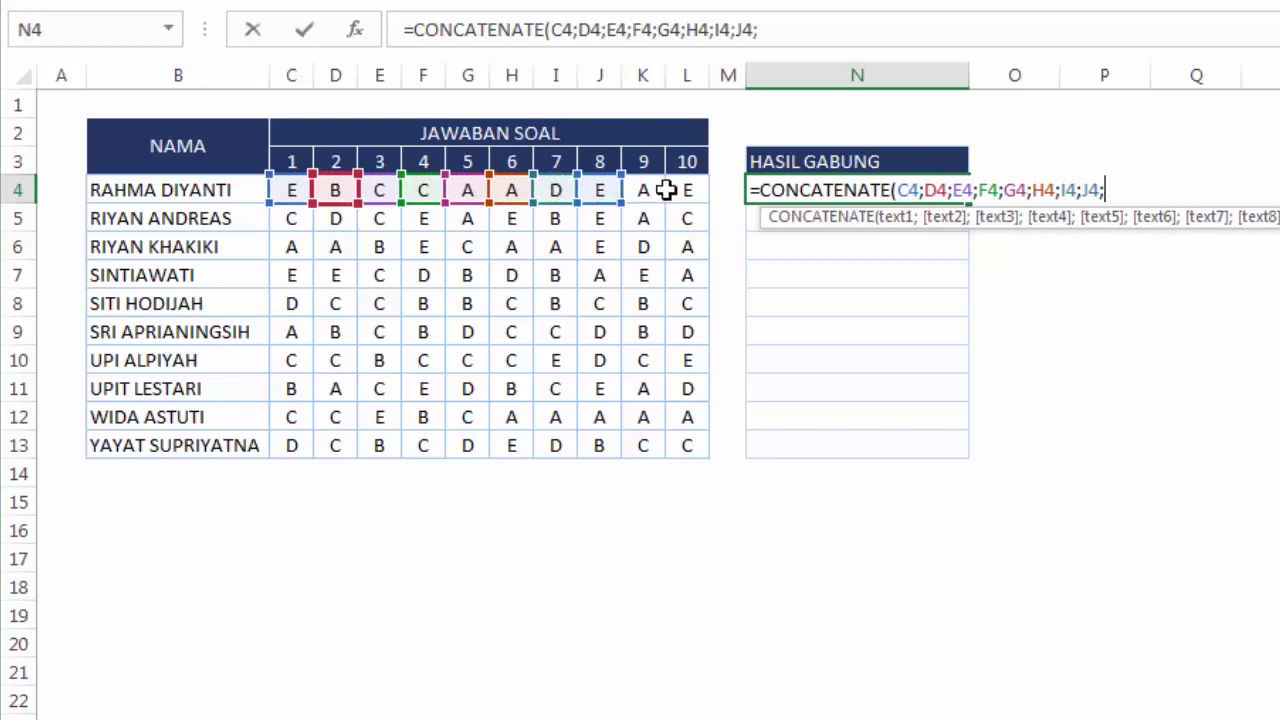
click(648, 190)
text(;)
click(686, 190)
text(;)
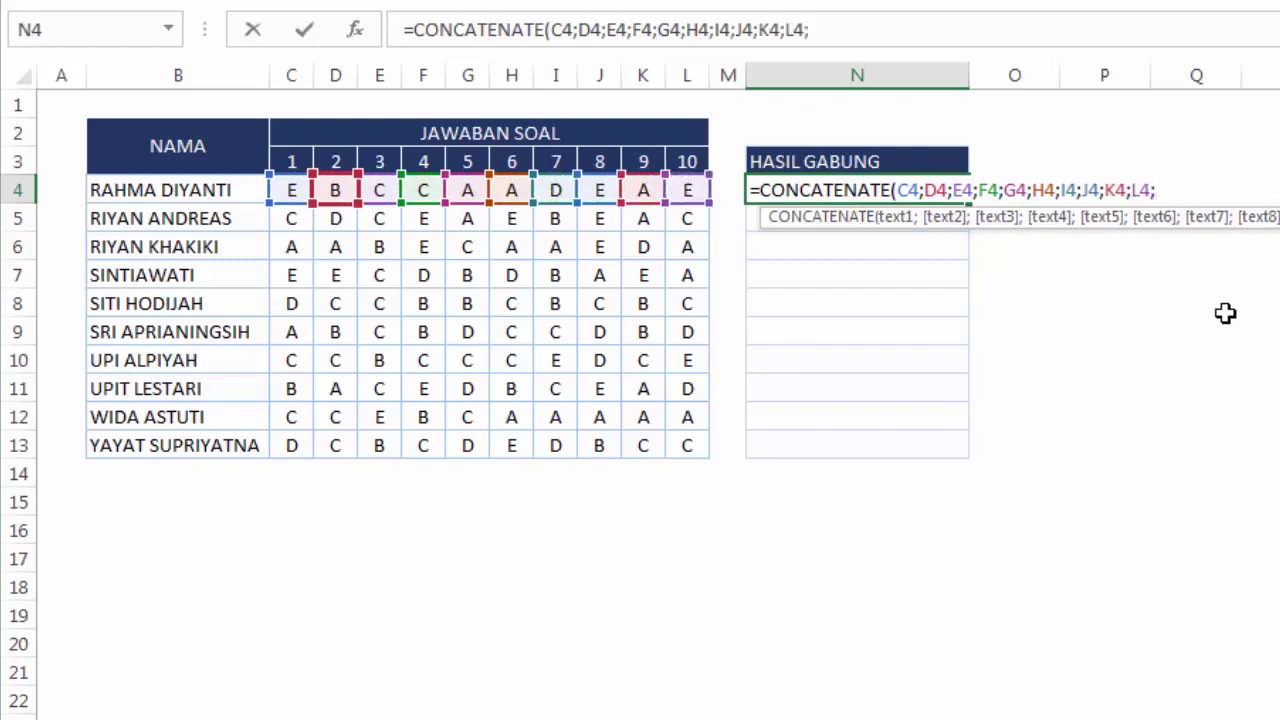
key(Return)
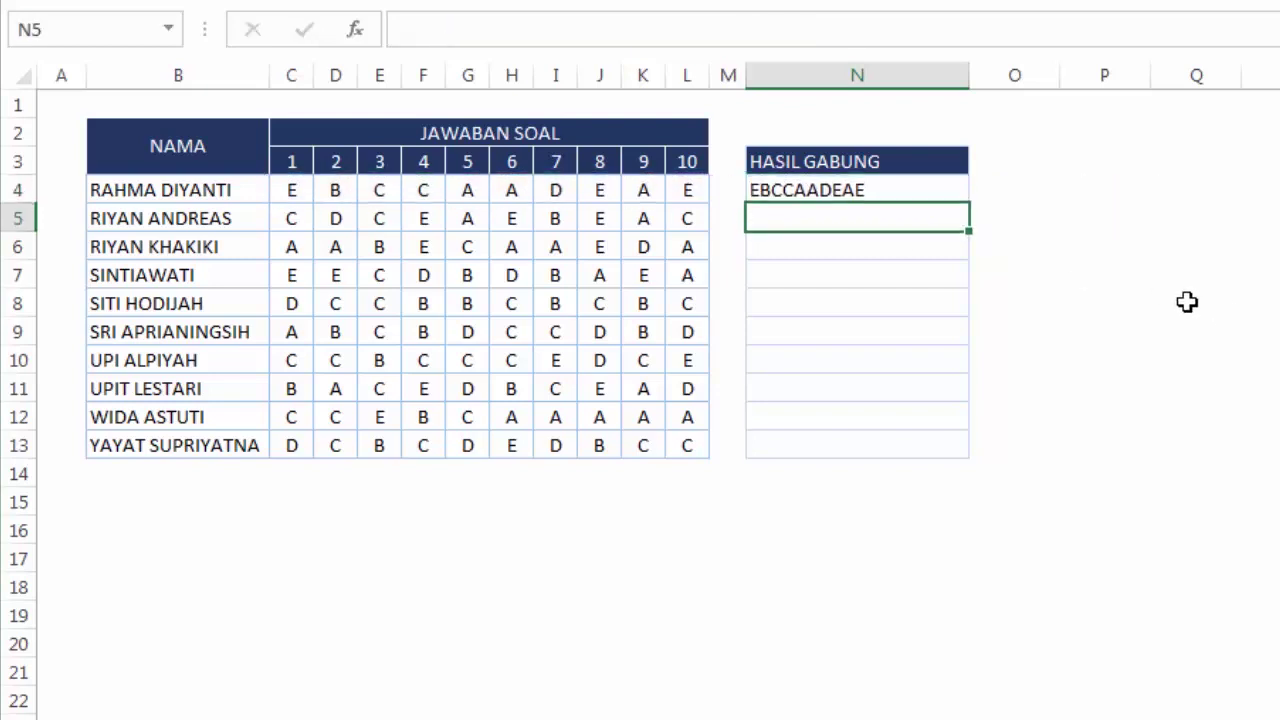
Copy N4's CONCATENATE formula down to N13
click(962, 188)
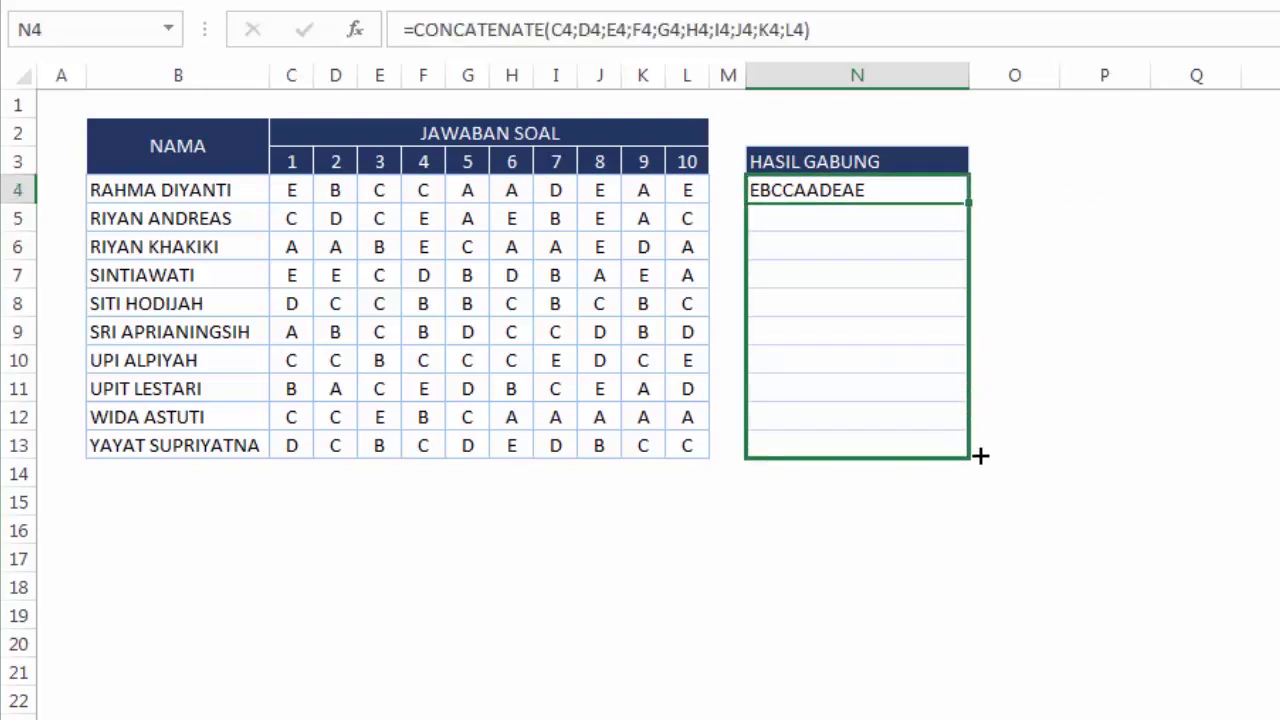
drag(968, 206, 1060, 451)
click(1100, 386)
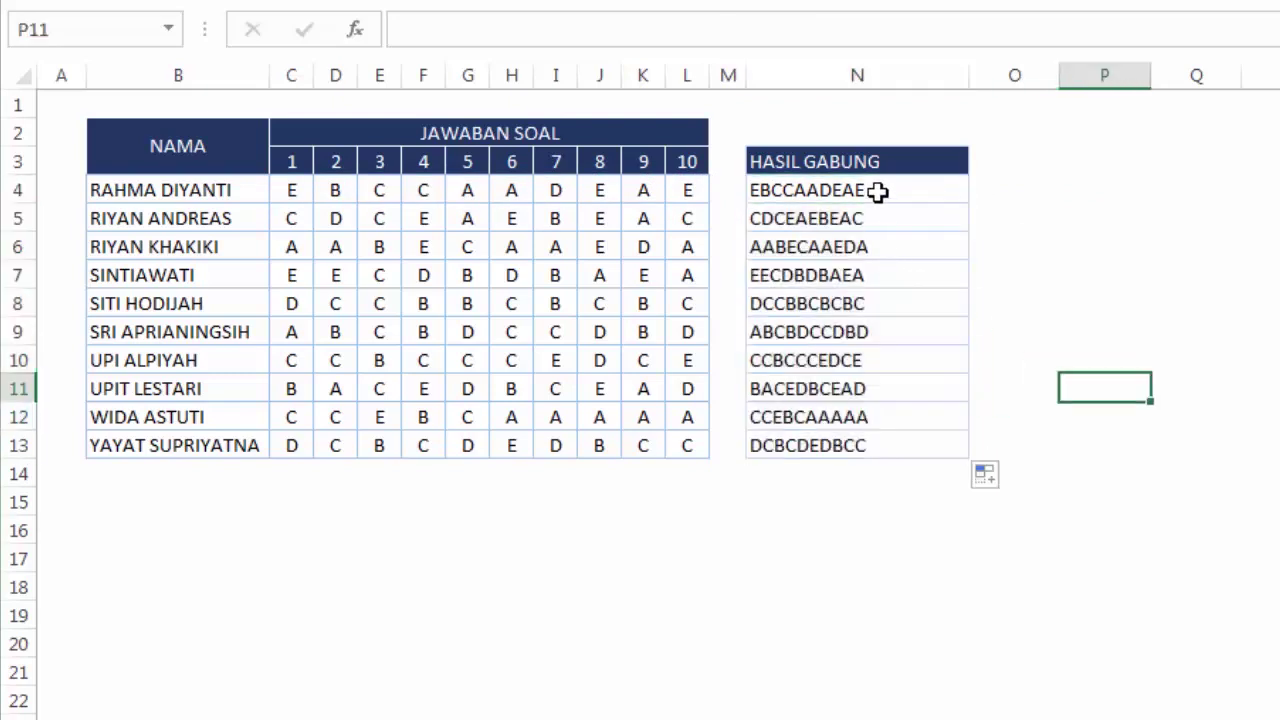
Clear N4:N13, then review row 4's answers C4 to L4 and return to N4
drag(880, 190, 907, 440)
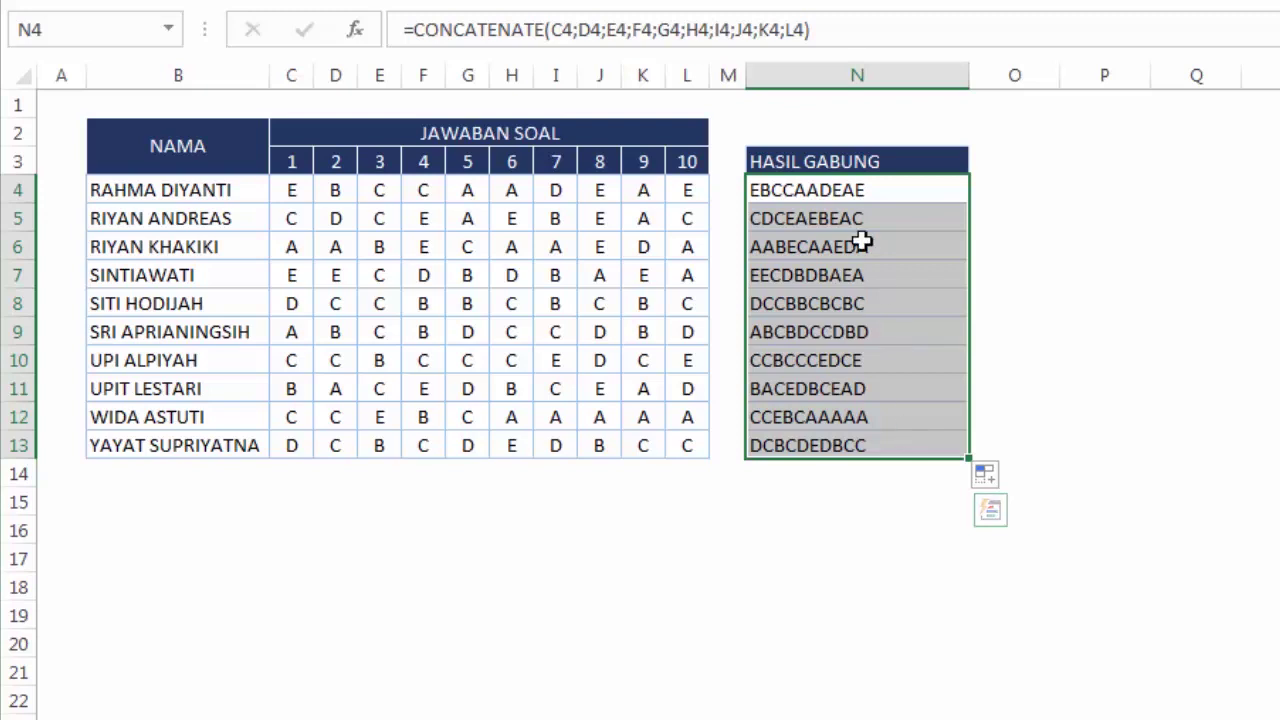
key(Delete)
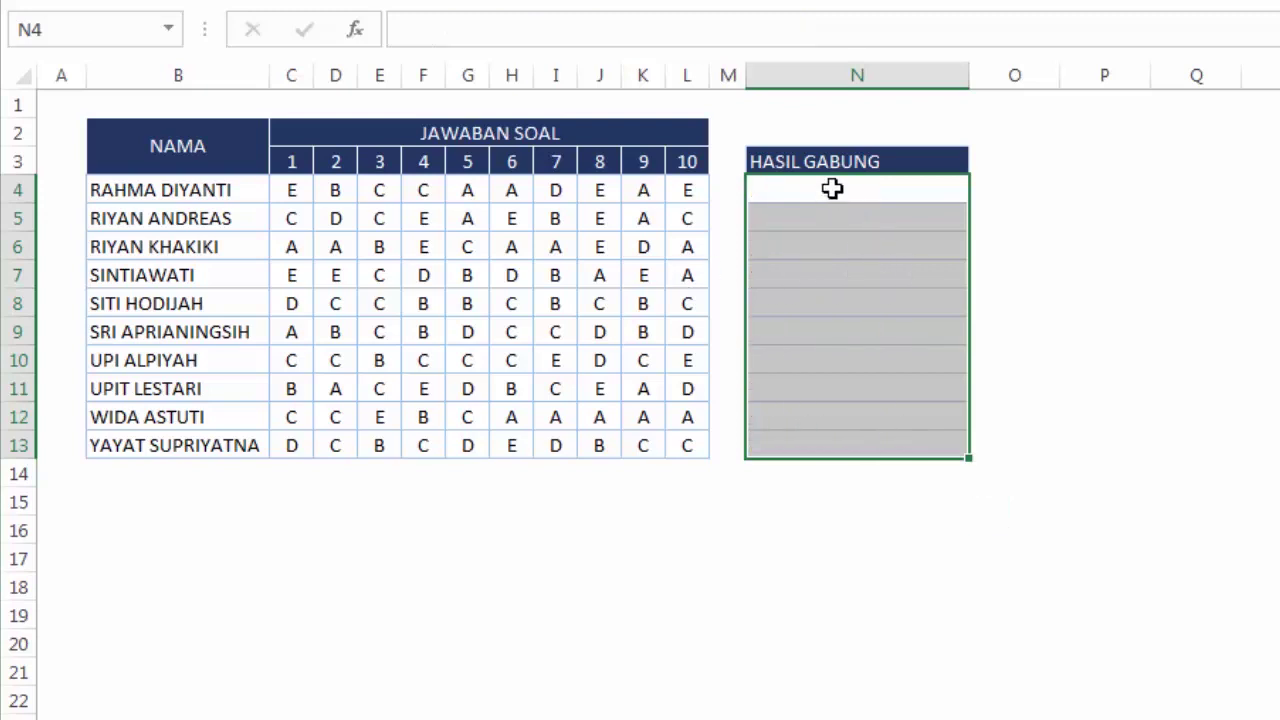
click(844, 192)
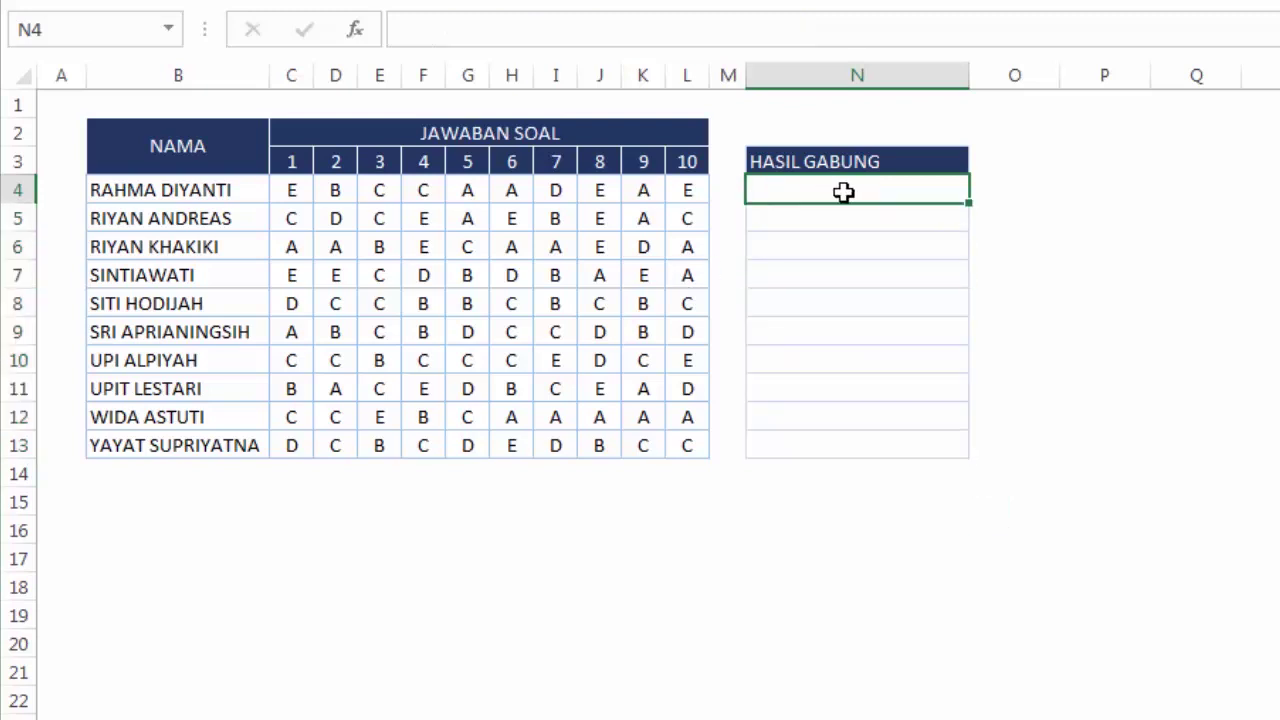
click(287, 193)
click(333, 190)
click(376, 190)
click(420, 191)
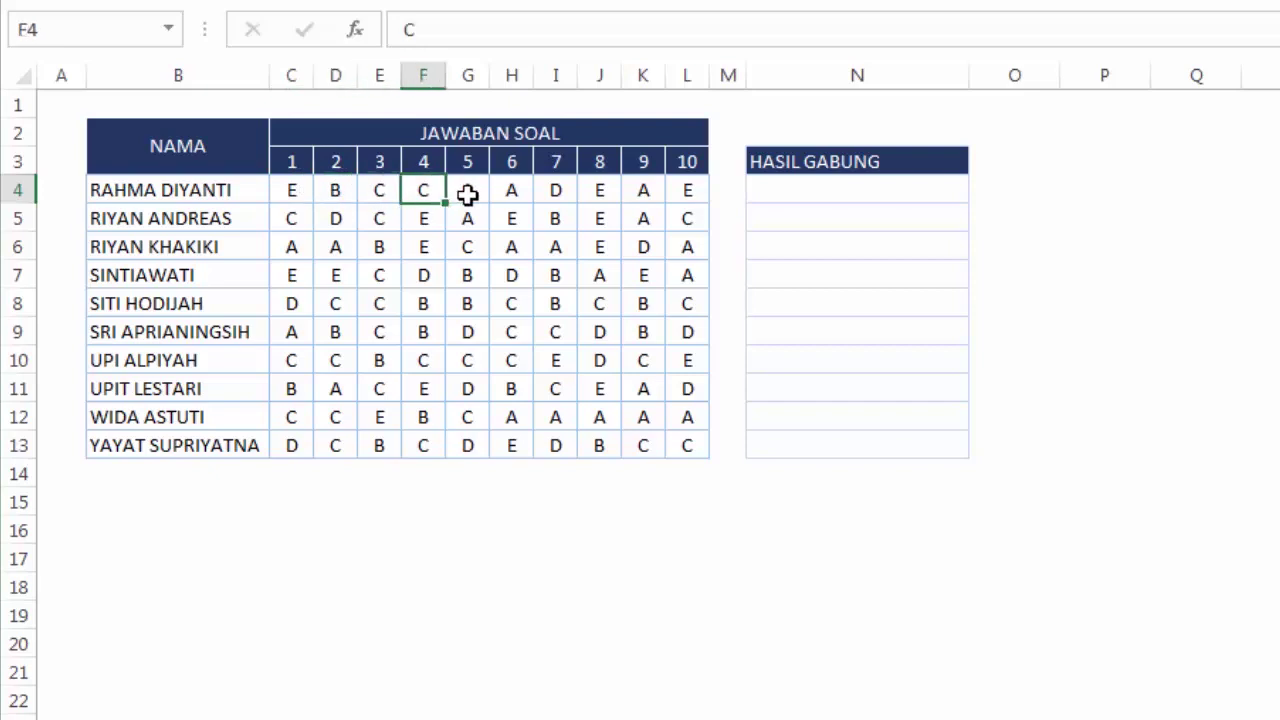
click(467, 193)
click(511, 190)
click(600, 191)
click(687, 192)
click(762, 195)
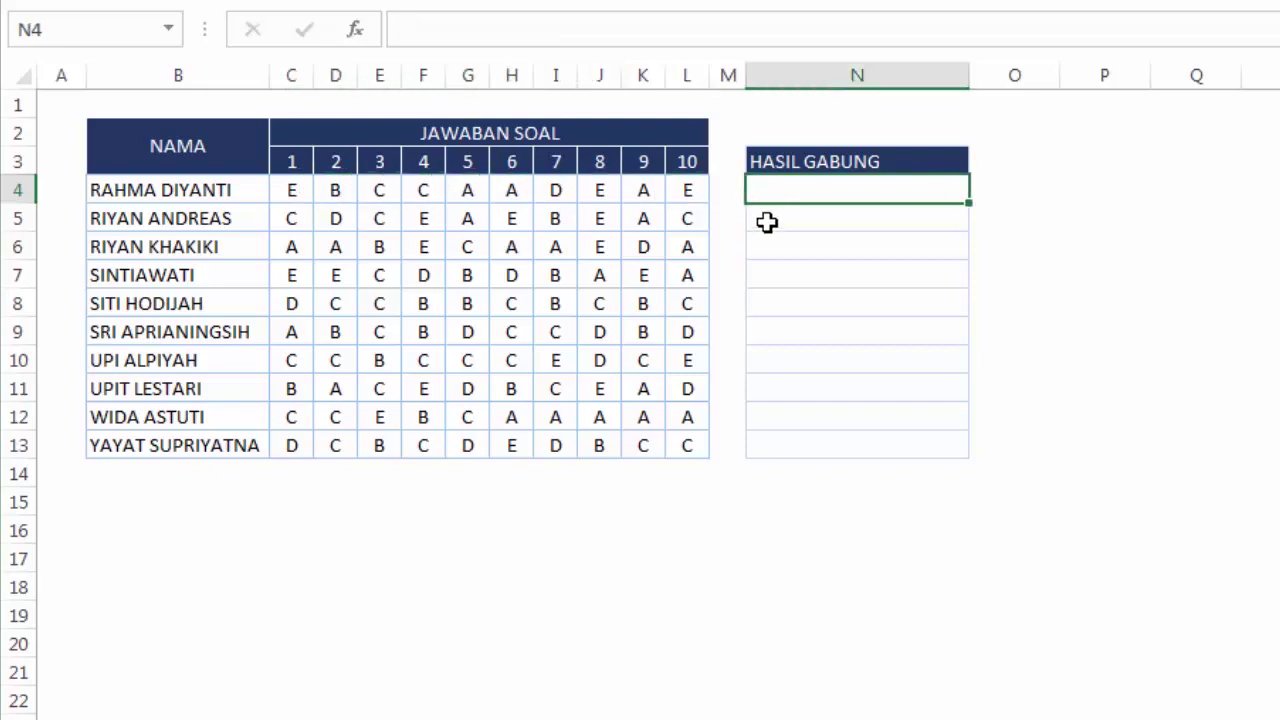
Start a CONCATENATE in N4 joining C4, D4 and E4 with "|" separators
text(=co)
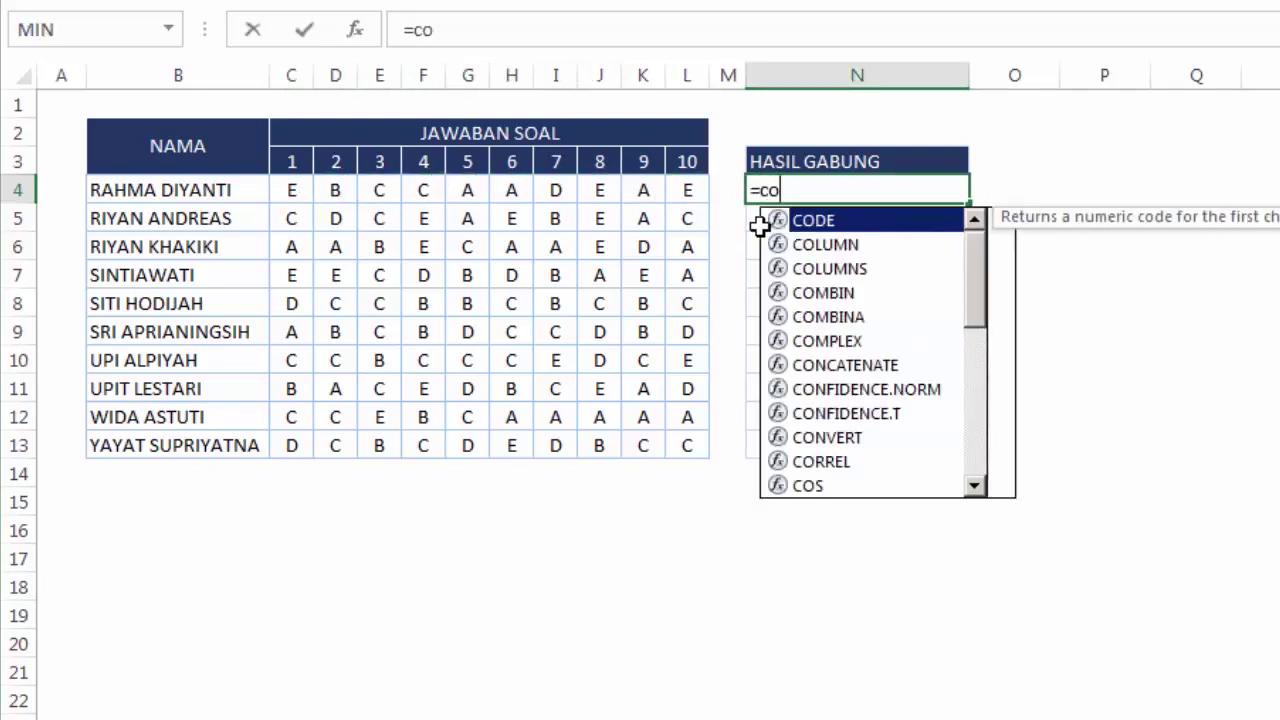
text(n)
key(Tab)
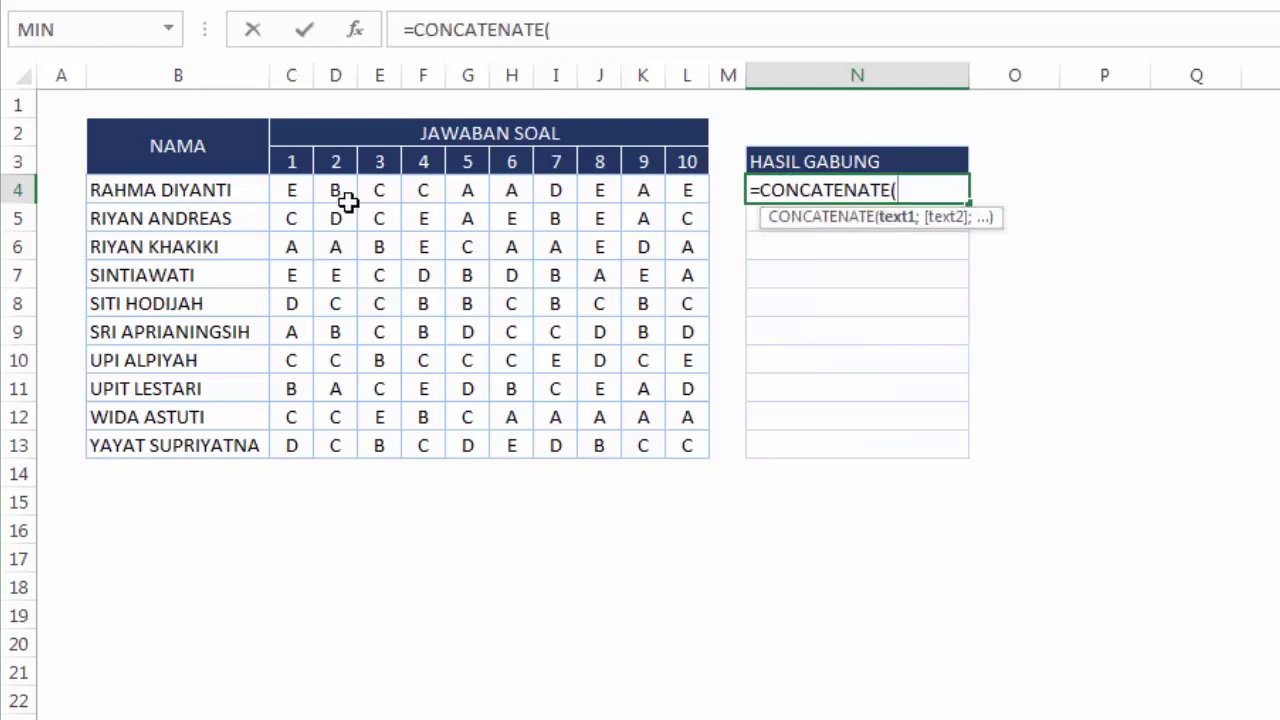
click(297, 188)
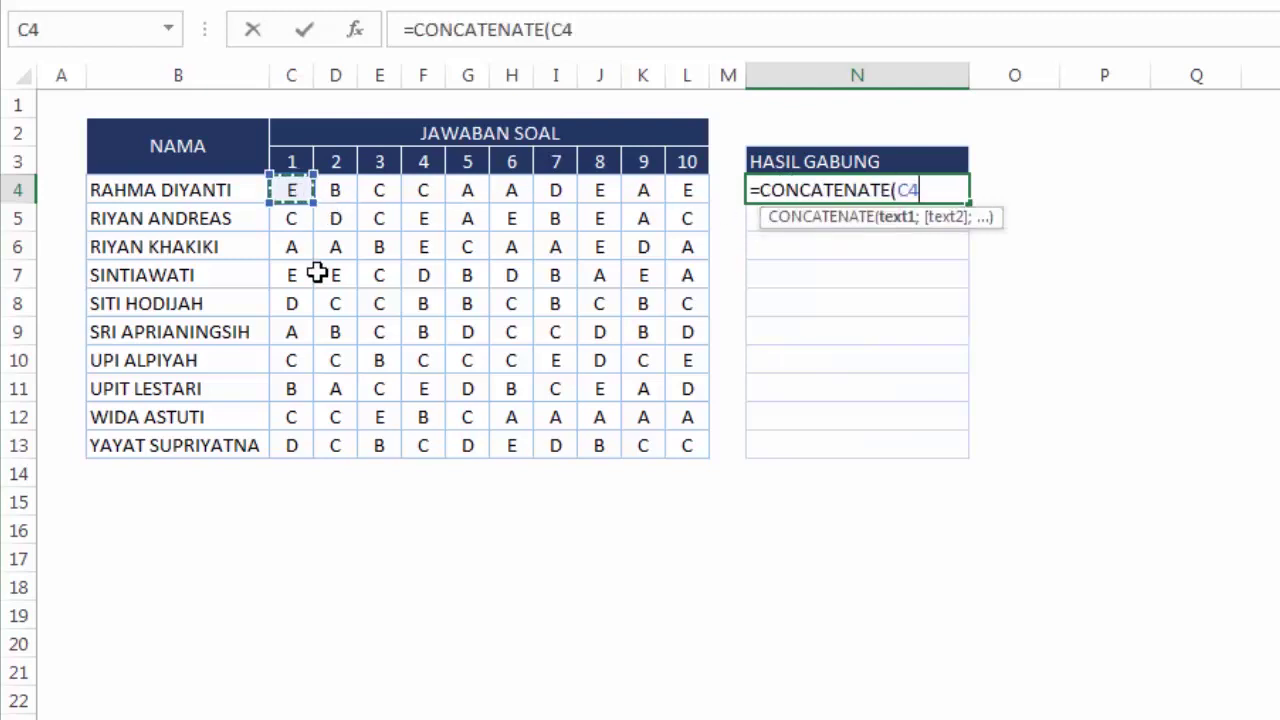
text(&"|")
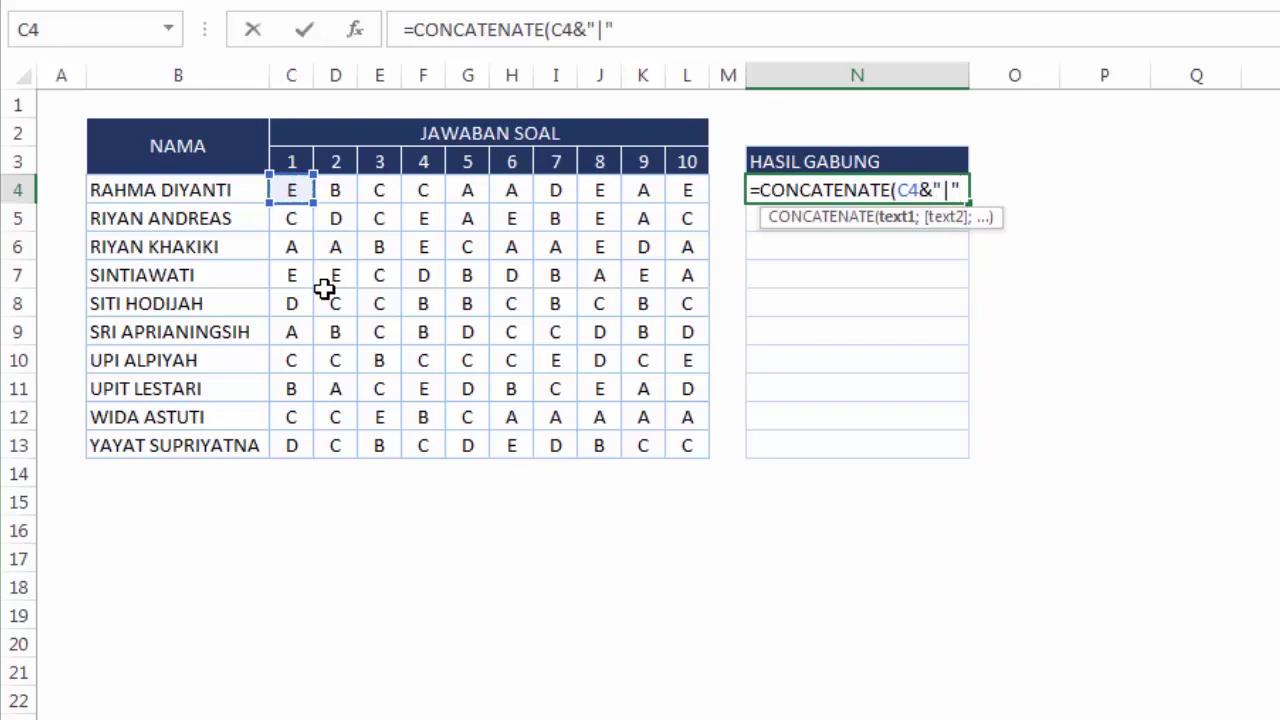
text(&)
click(335, 190)
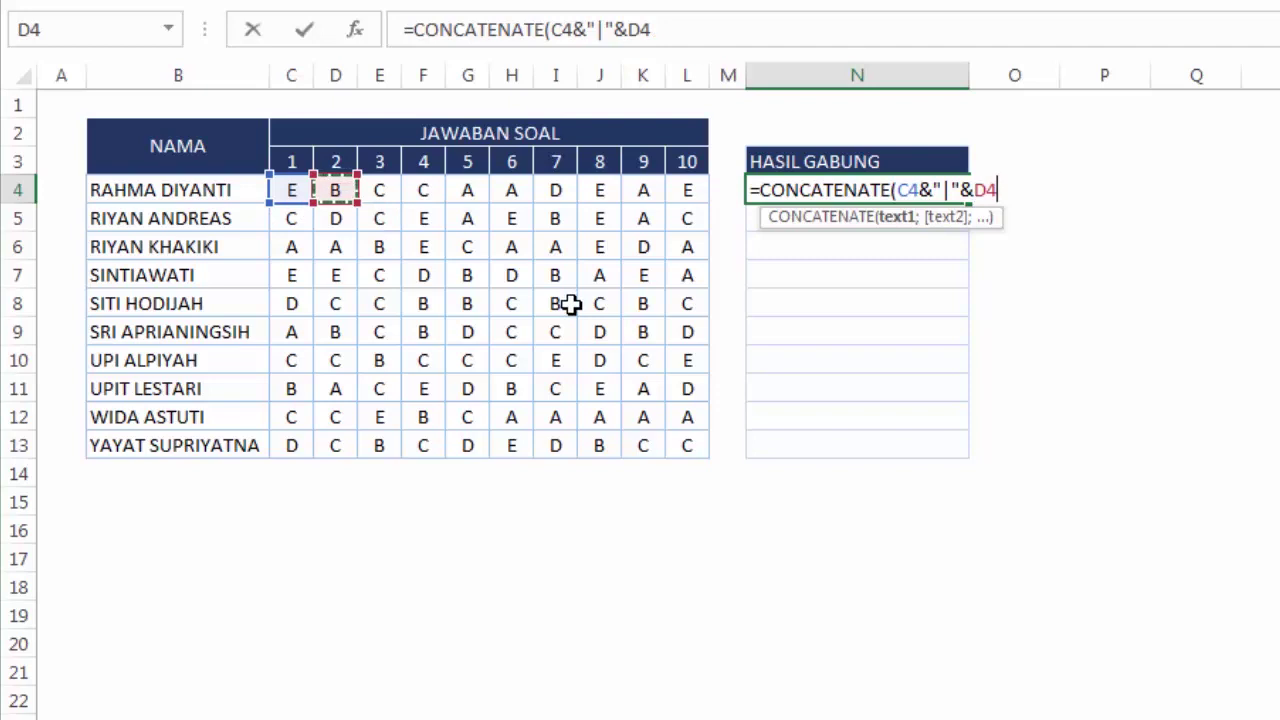
text(&D4)
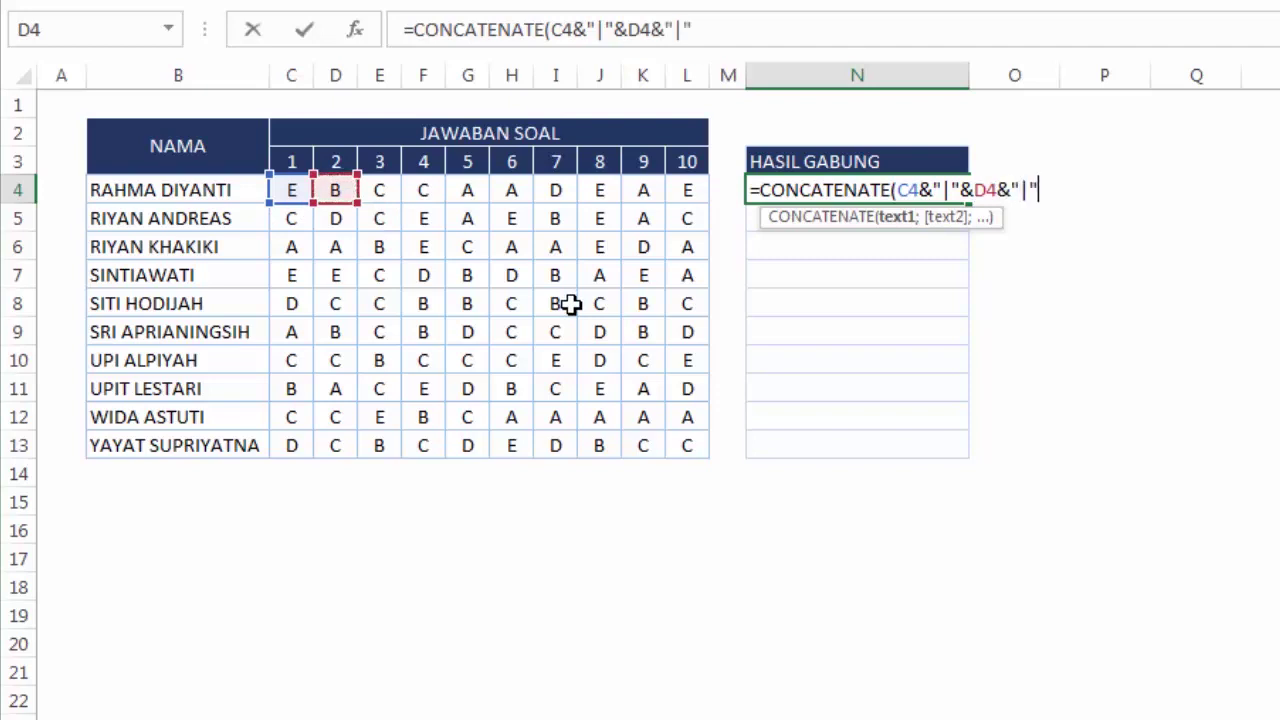
text(&)
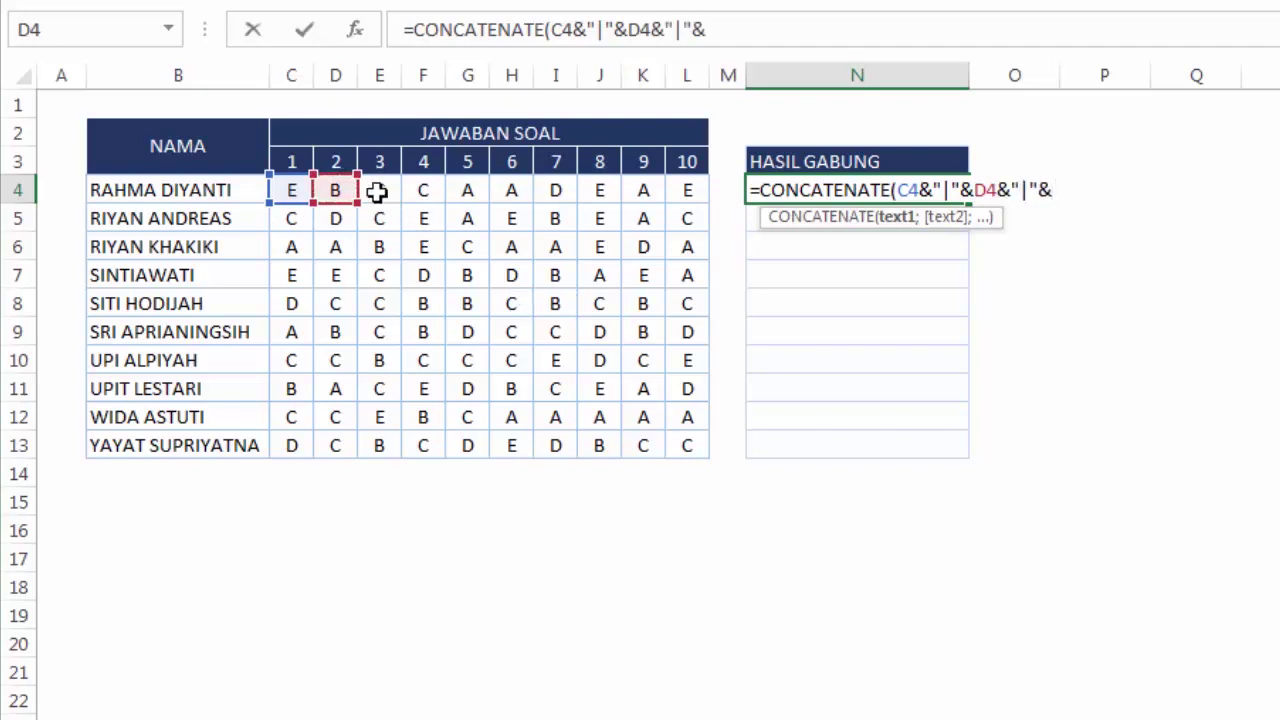
click(378, 190)
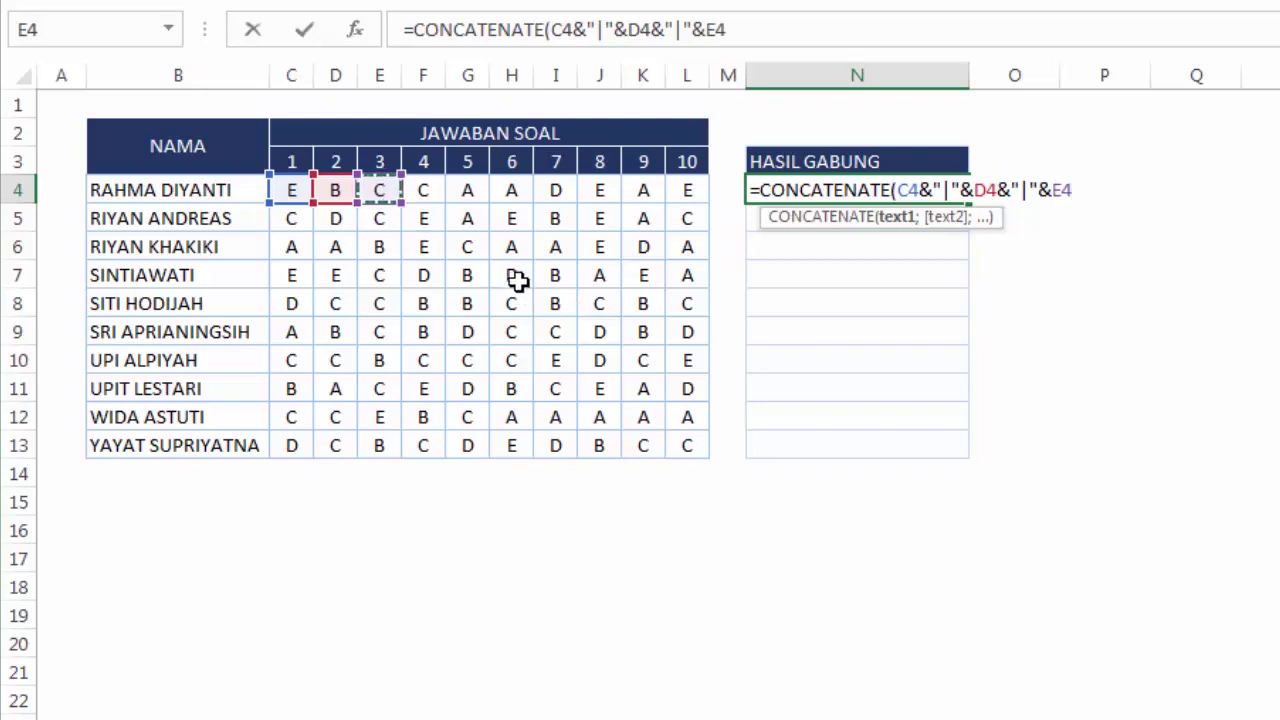
text(&D4)
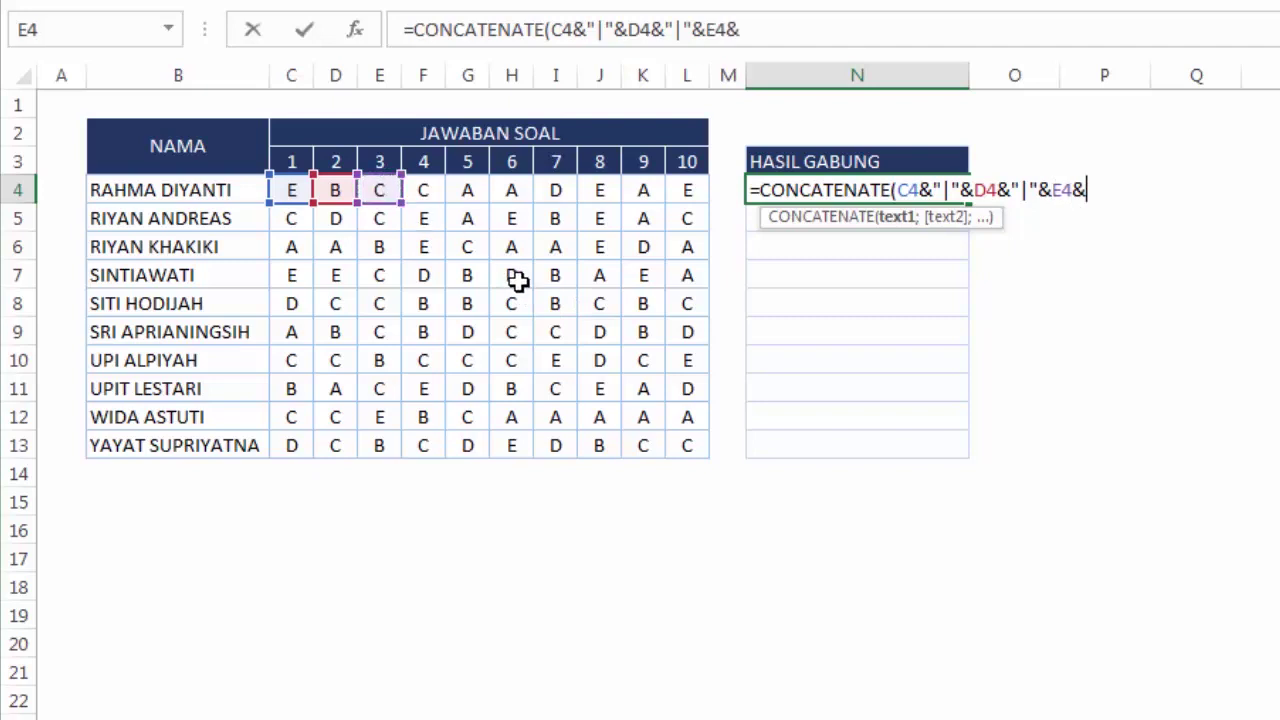
text(&)
Append F4 through L4 to N4's formula, each preceded by &"|"&
click(423, 190)
text(&"|"&)
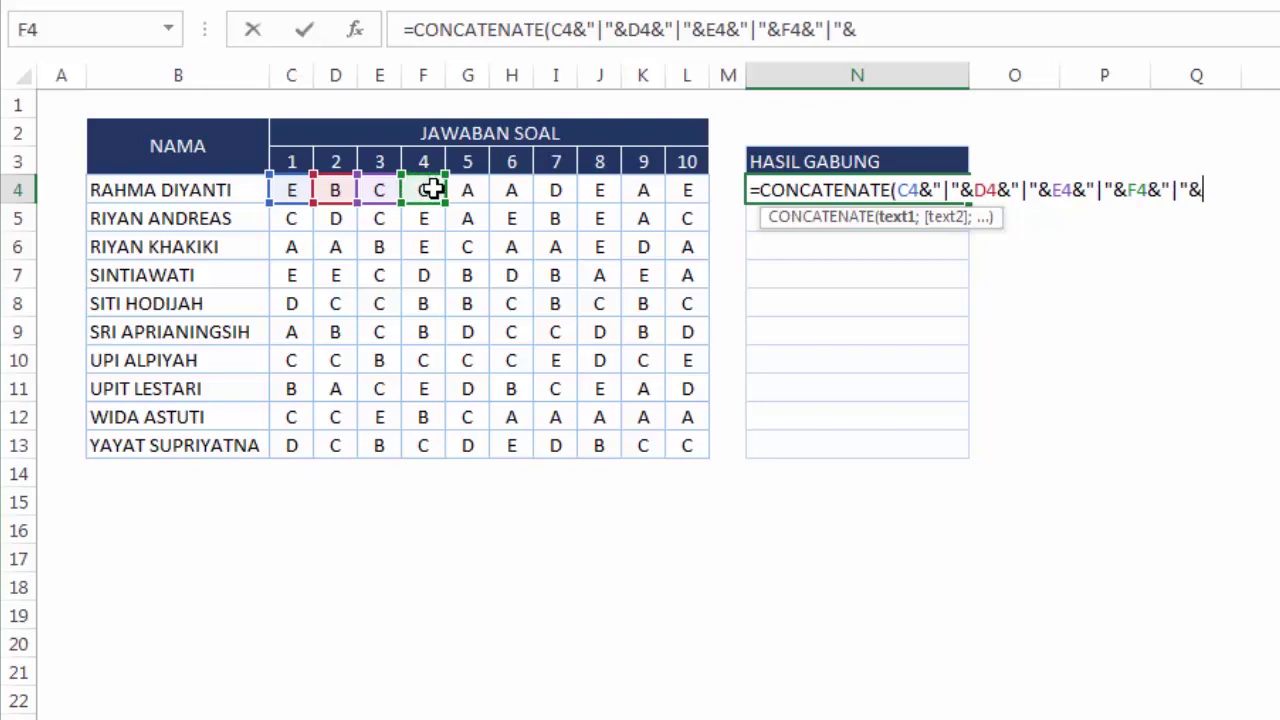
click(373, 230)
text(&"|"&)
click(406, 230)
click(443, 230)
text(&"|"&)
click(478, 230)
text(&"|"&)
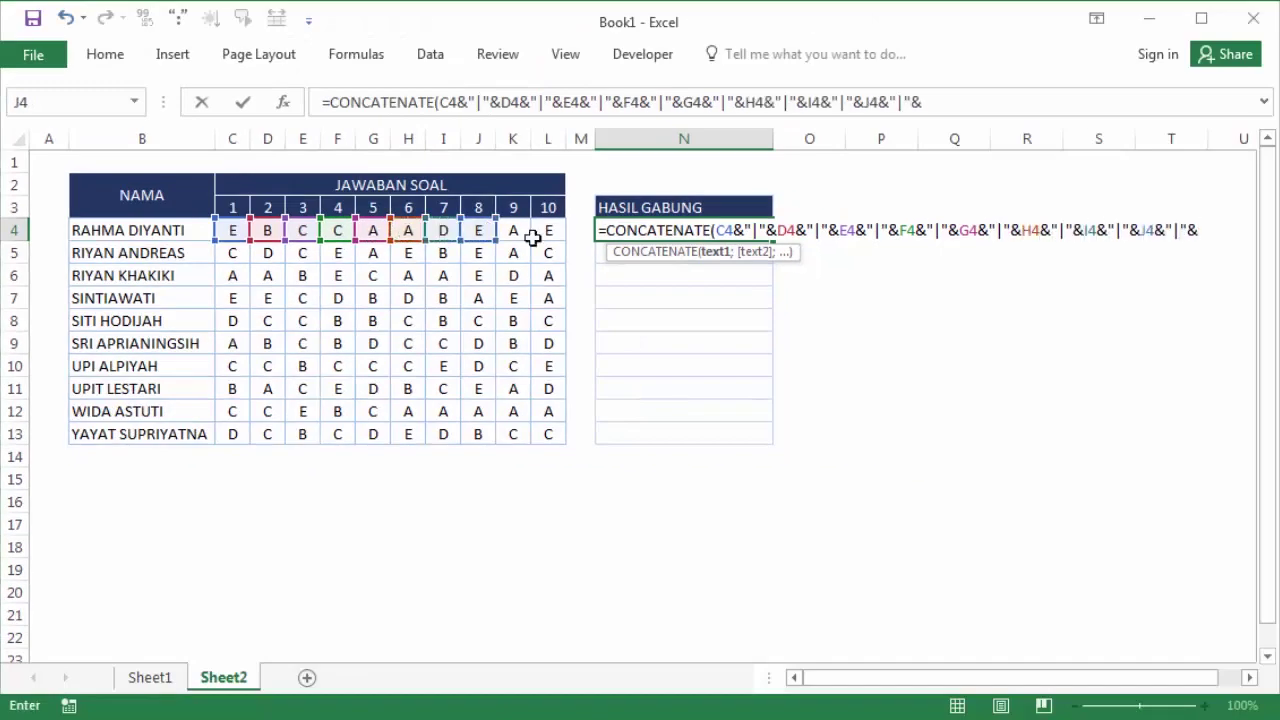
click(513, 230)
click(548, 230)
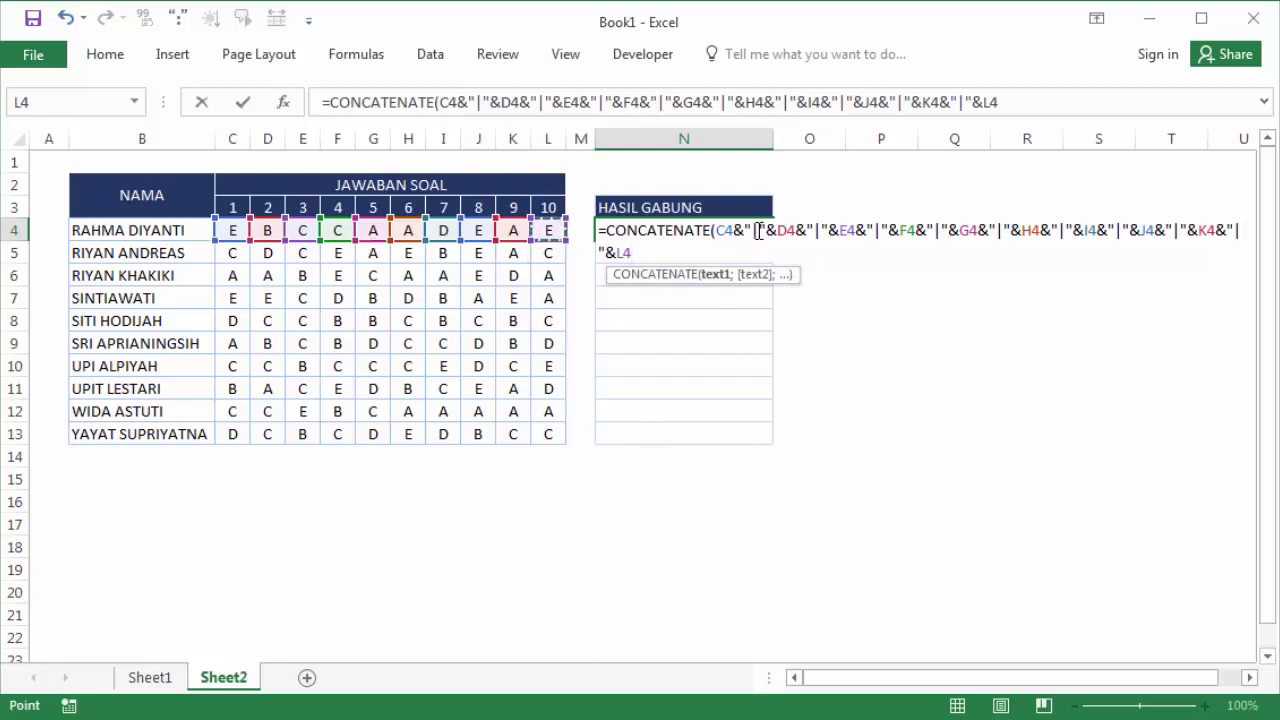
Confirm N4's pipe-joined formula and fill it down to N13
key(Return)
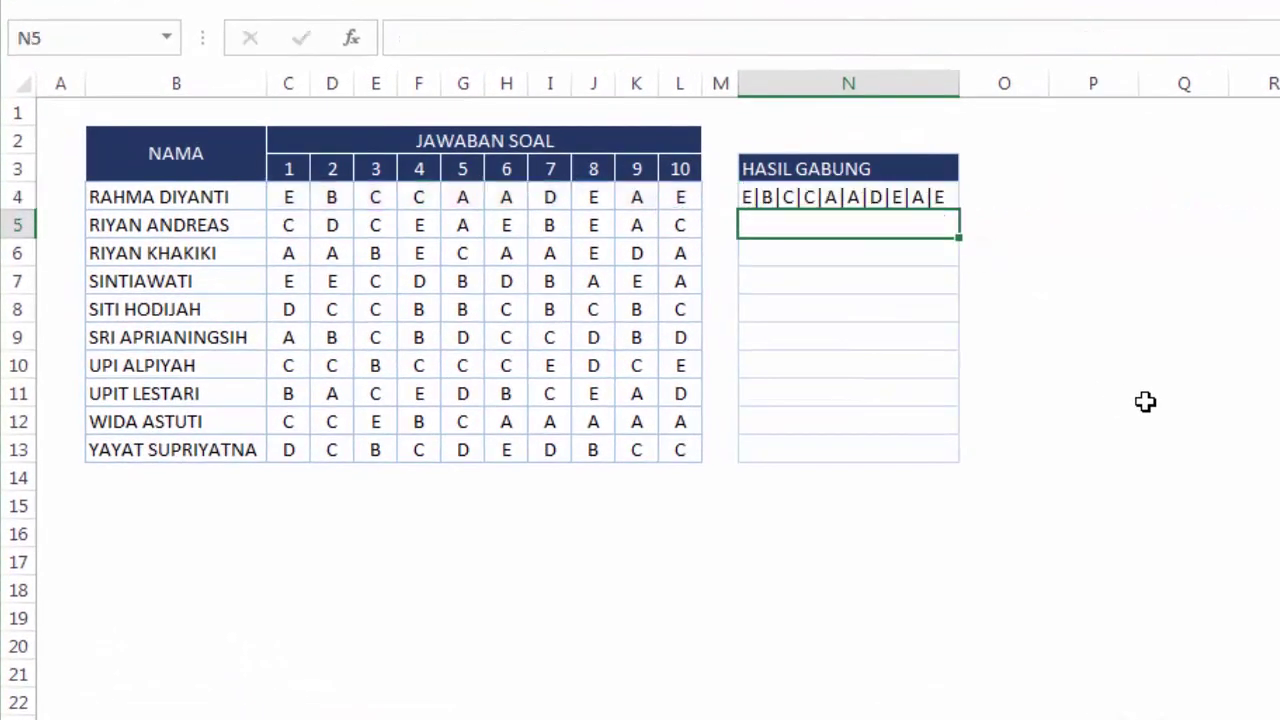
click(943, 195)
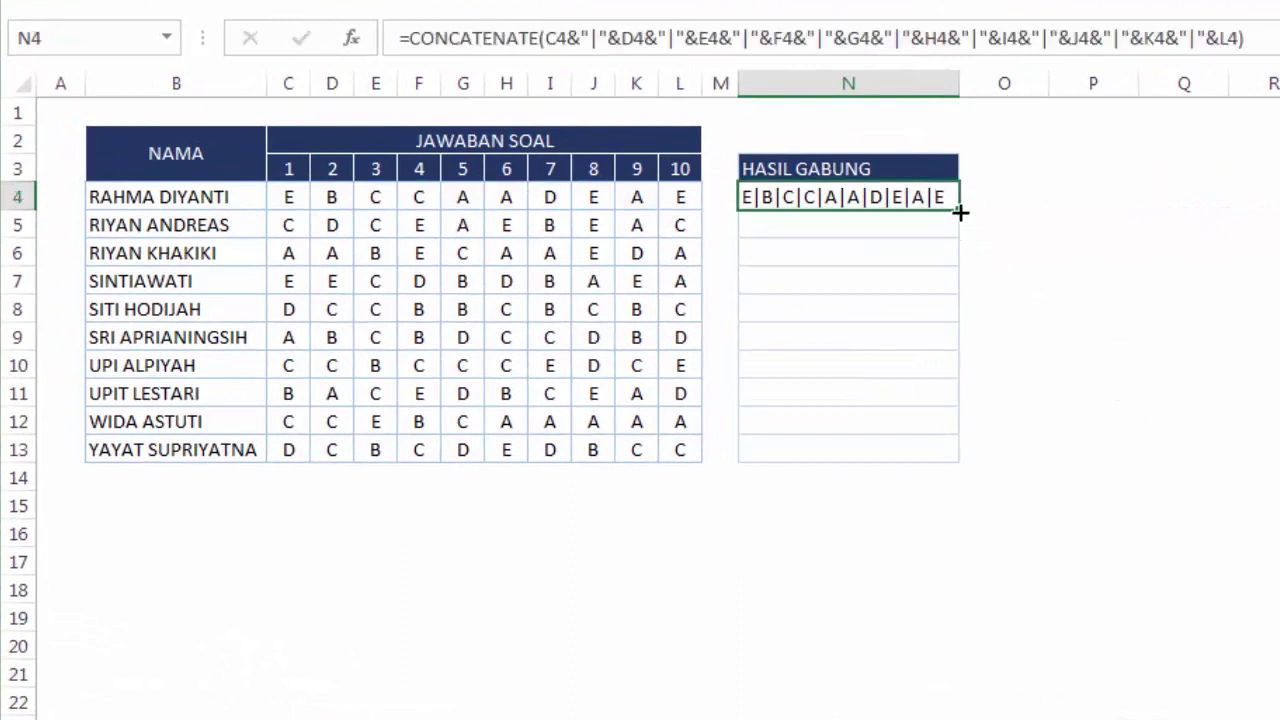
drag(959, 212, 963, 465)
click(1092, 371)
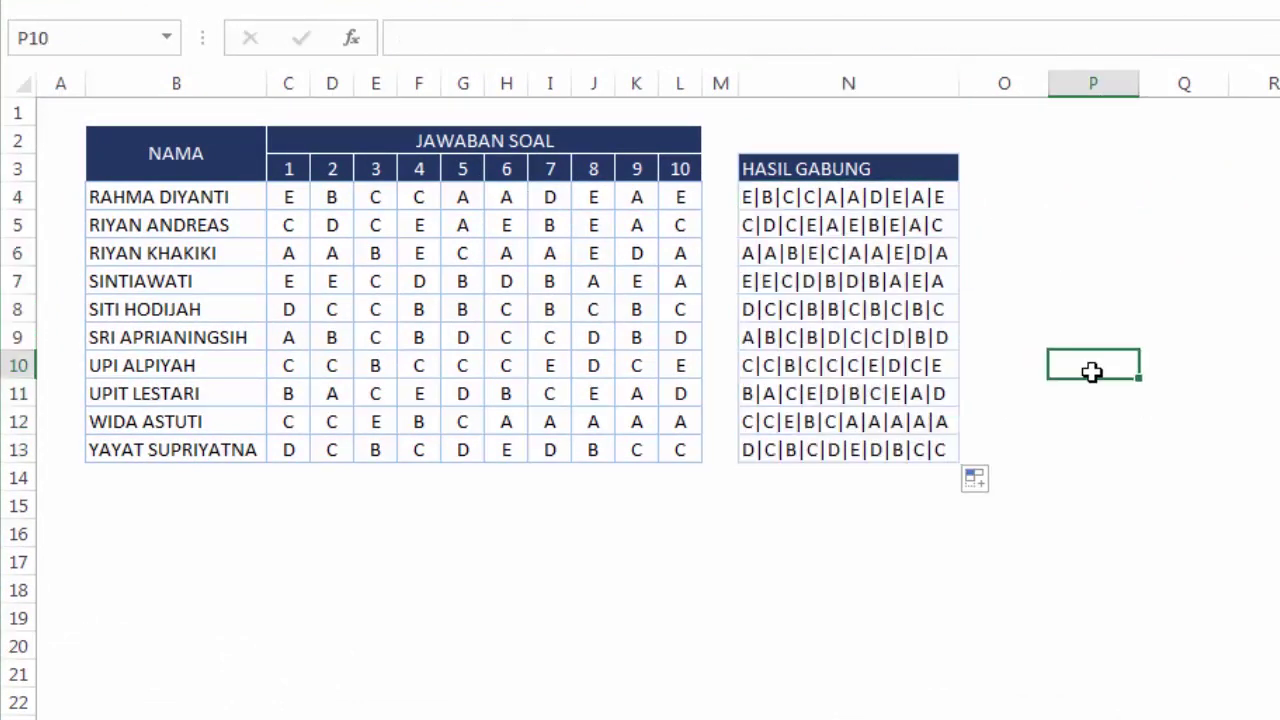
Recheck N4's formula against answers C4 and I4, then select N4:N13
click(292, 197)
click(545, 197)
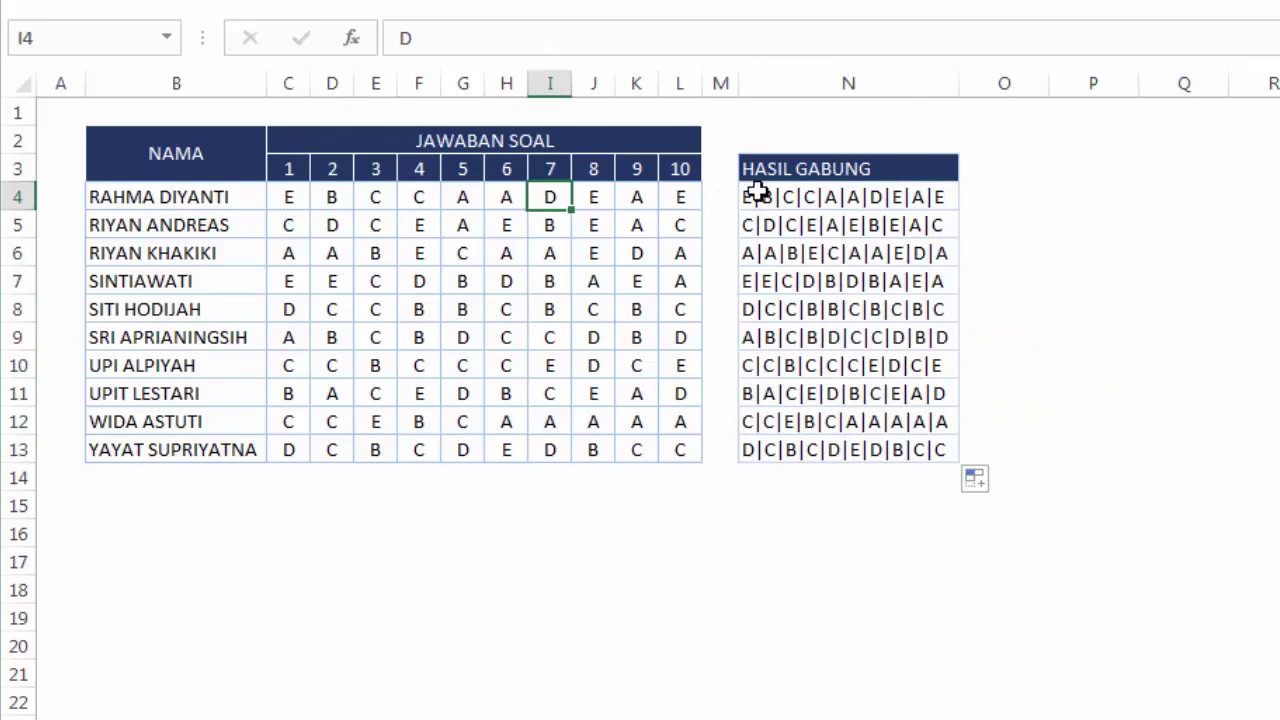
click(756, 194)
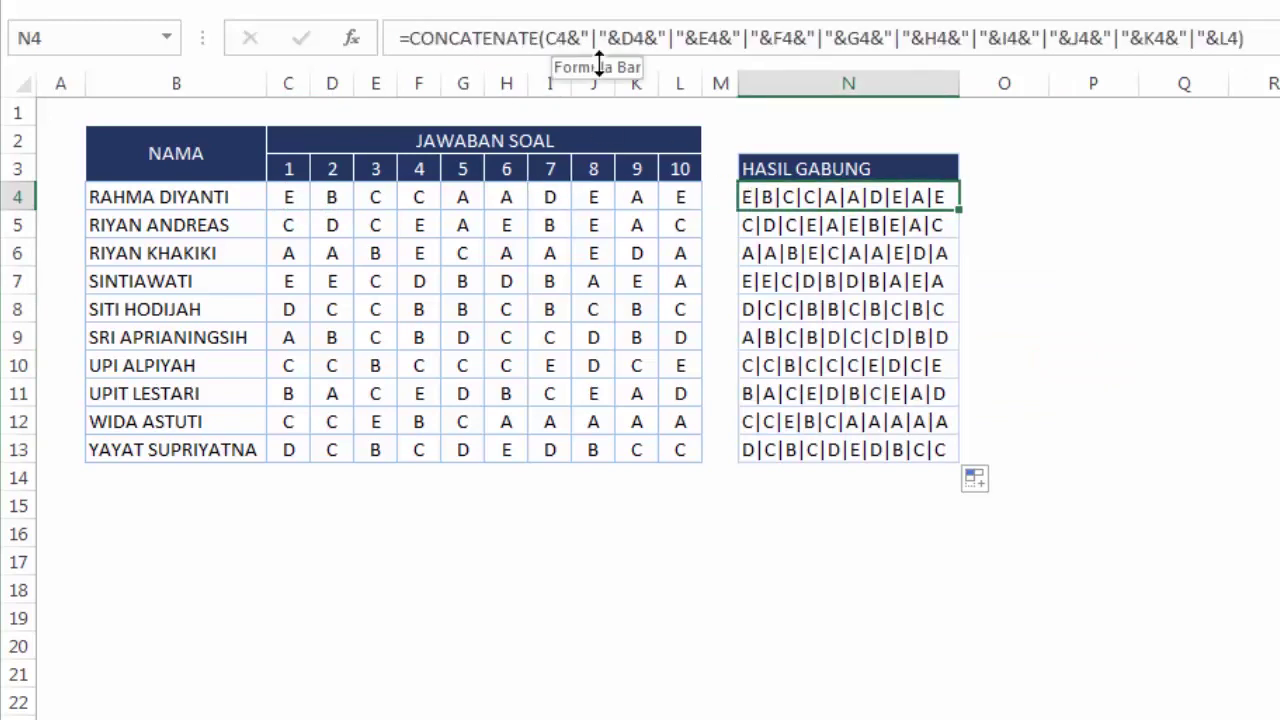
double_click(790, 196)
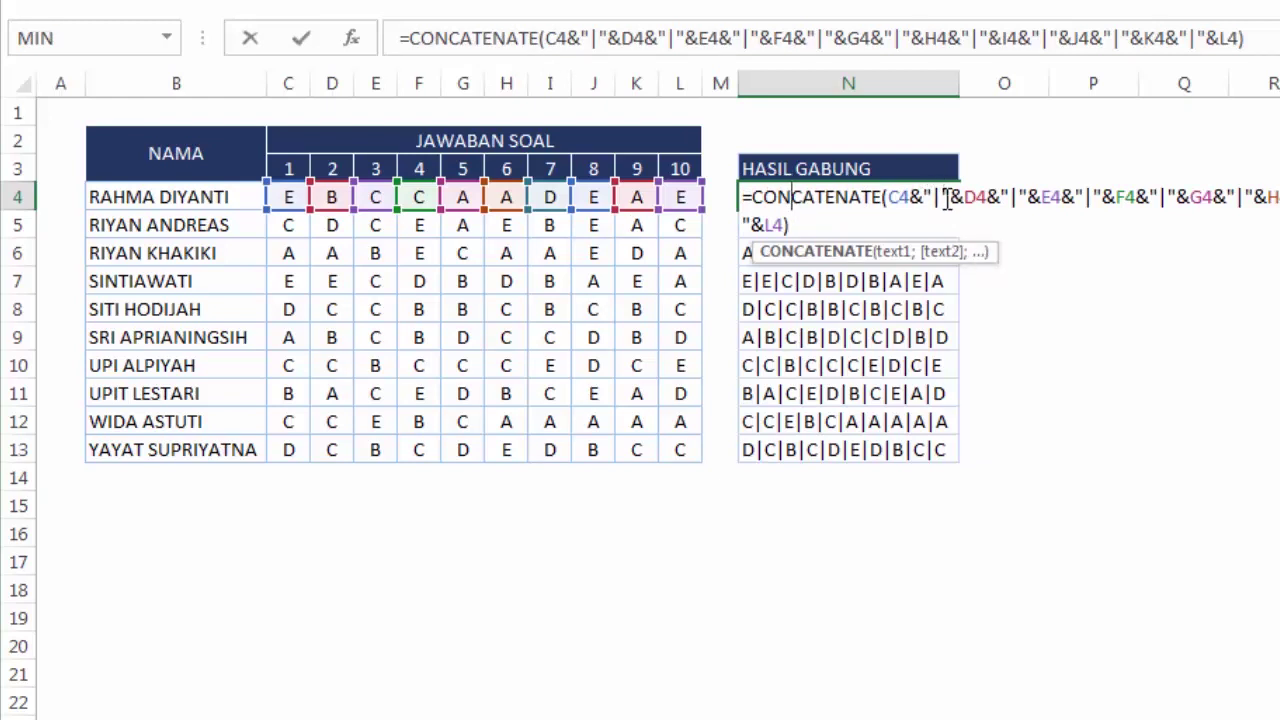
key(Return)
drag(862, 196, 865, 452)
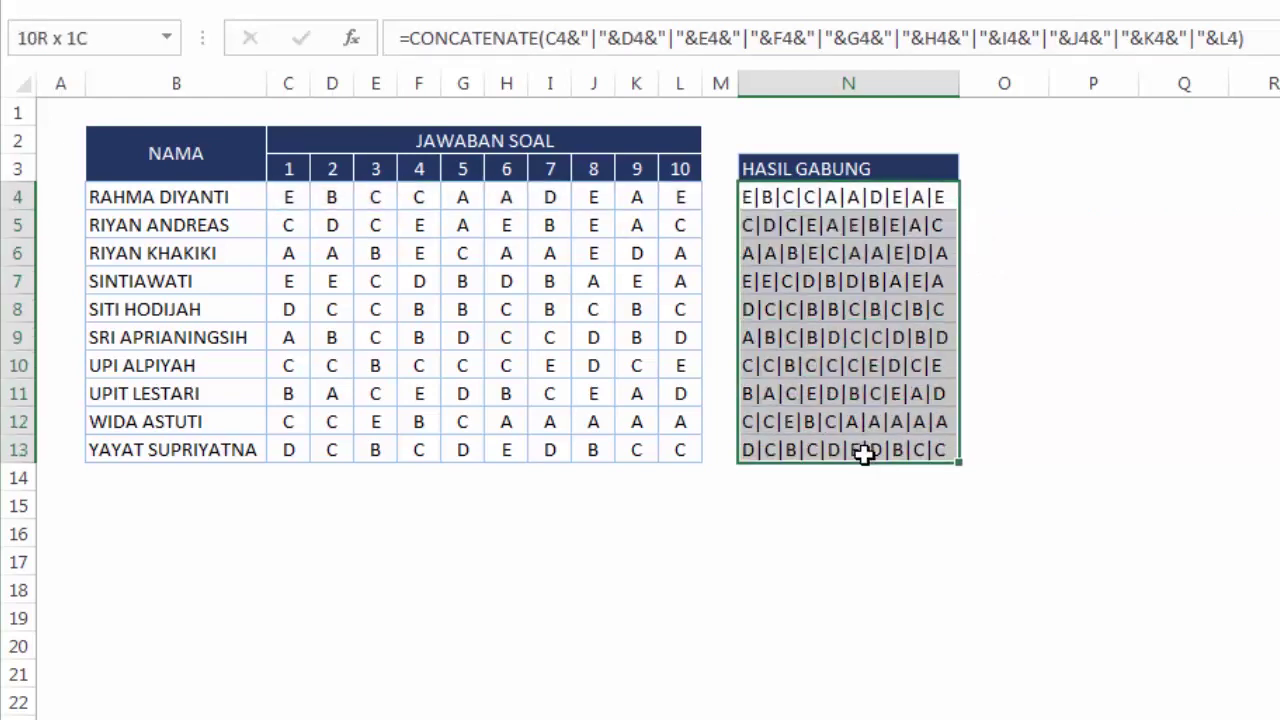
Clear N4:N13 and enter =C4&"|"&D4&…&L4 in N4, joining the ten answers with pipes
key(Delete)
click(829, 194)
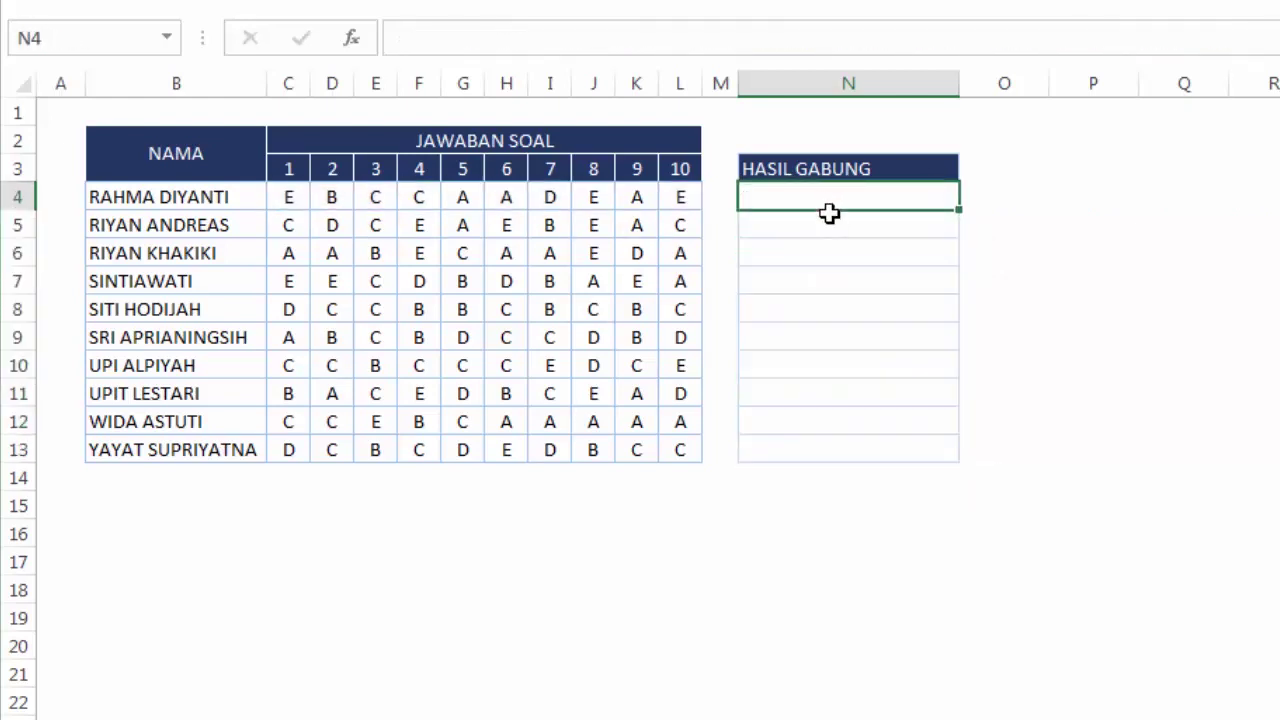
text(=)
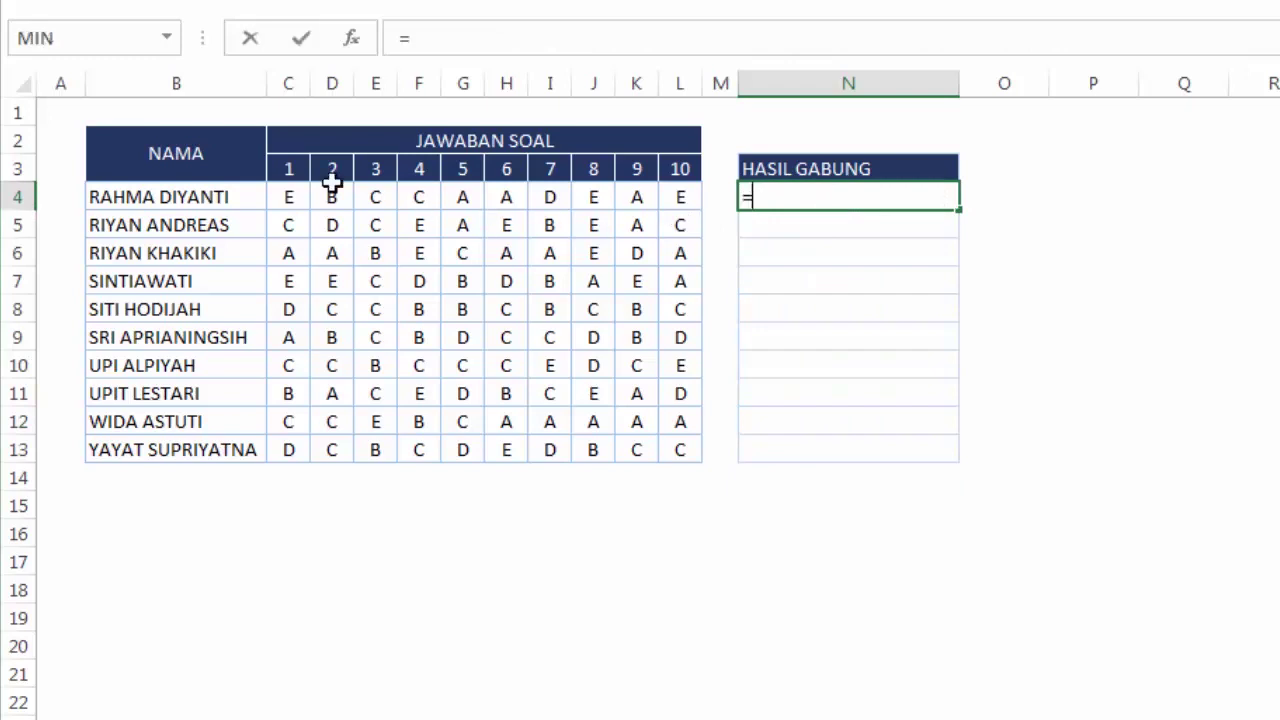
click(288, 194)
text(&"|"&)
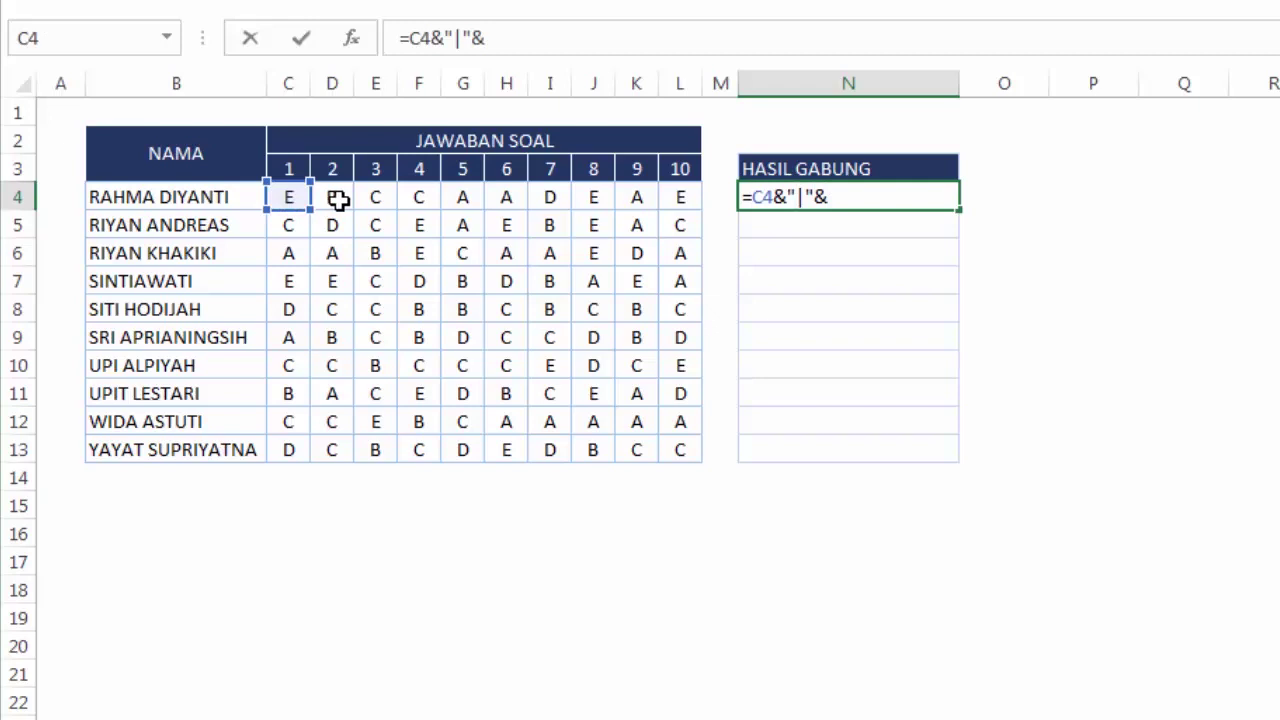
click(338, 198)
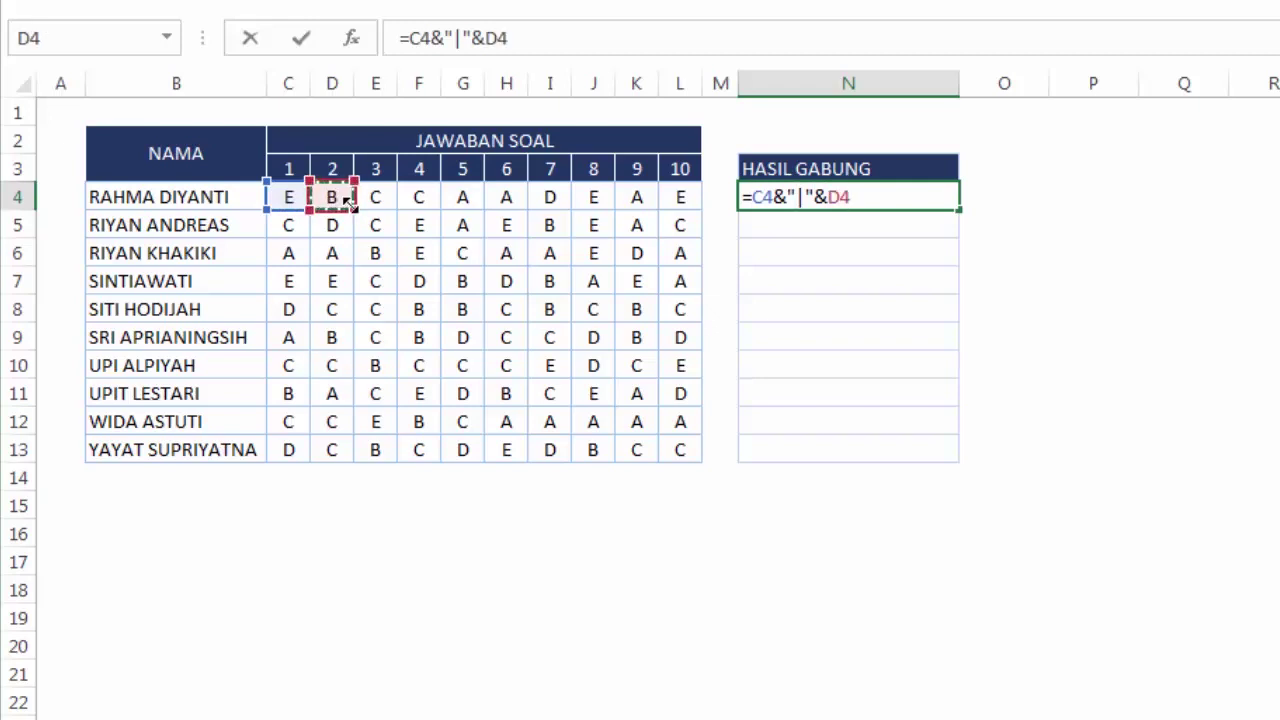
text(&"|)
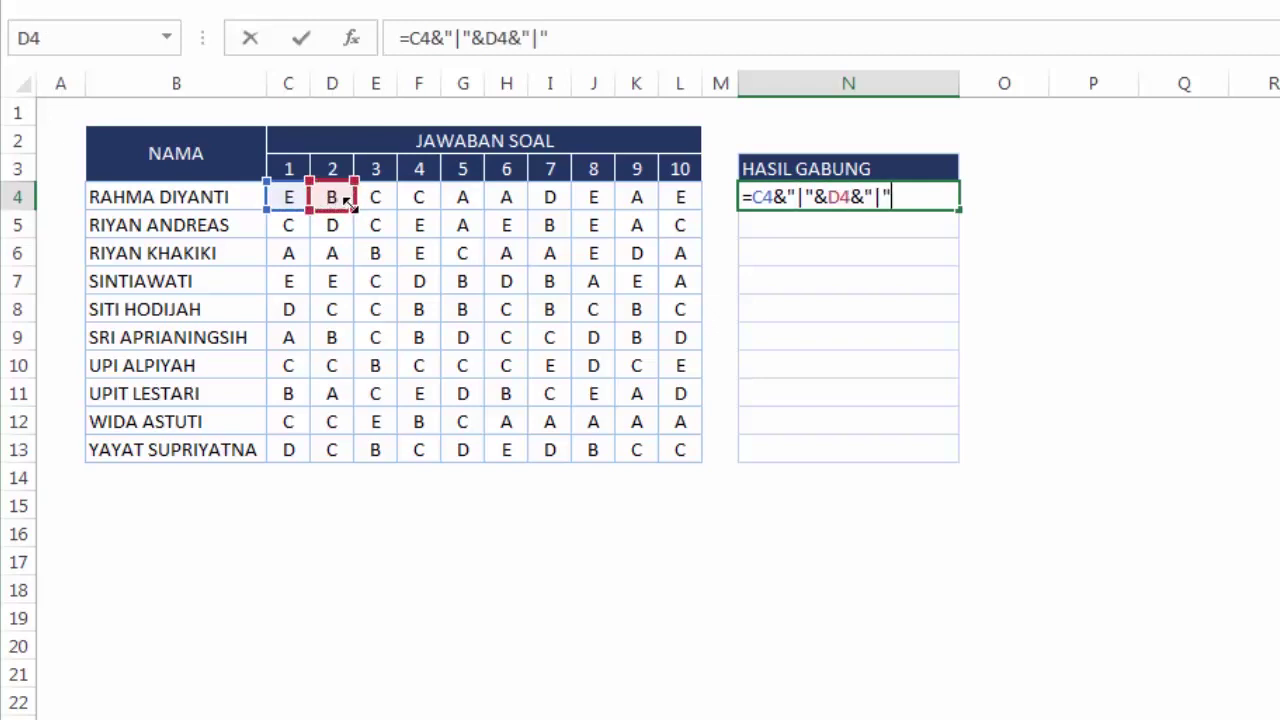
text(&)
click(377, 192)
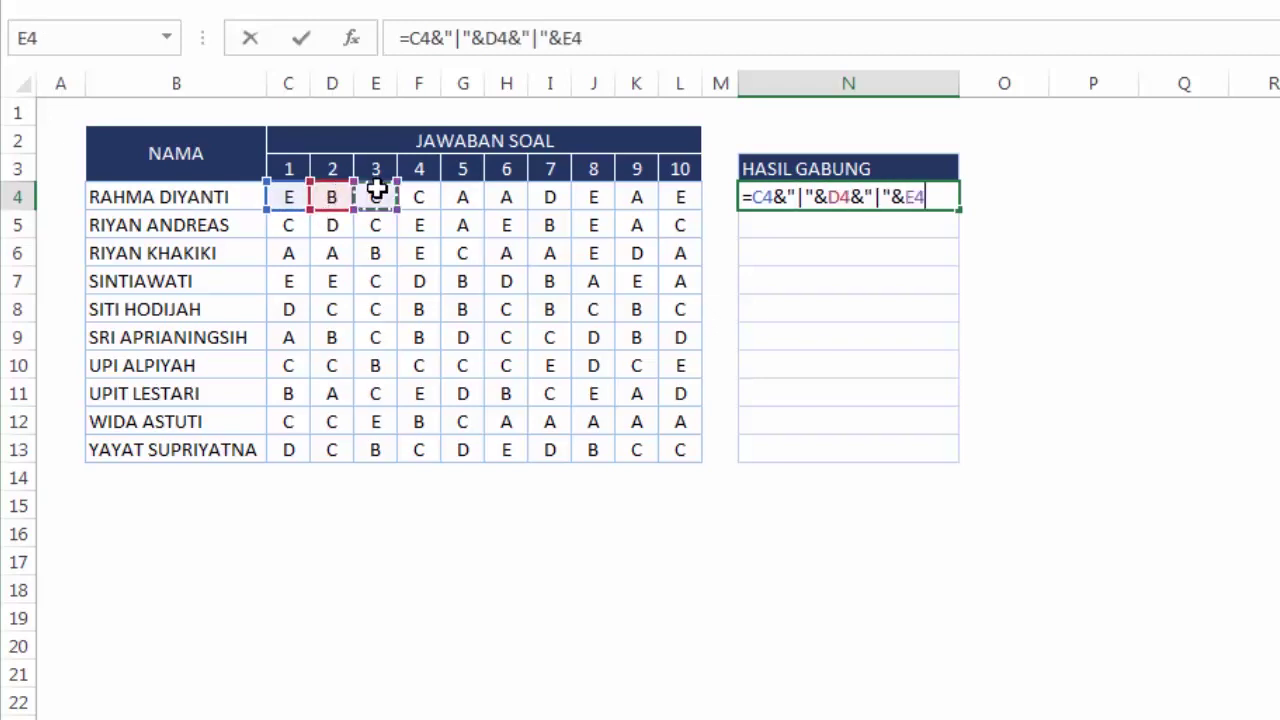
text(&"|"&)
click(417, 197)
text(&"|"&)
click(466, 197)
text(&"|"&)
click(512, 192)
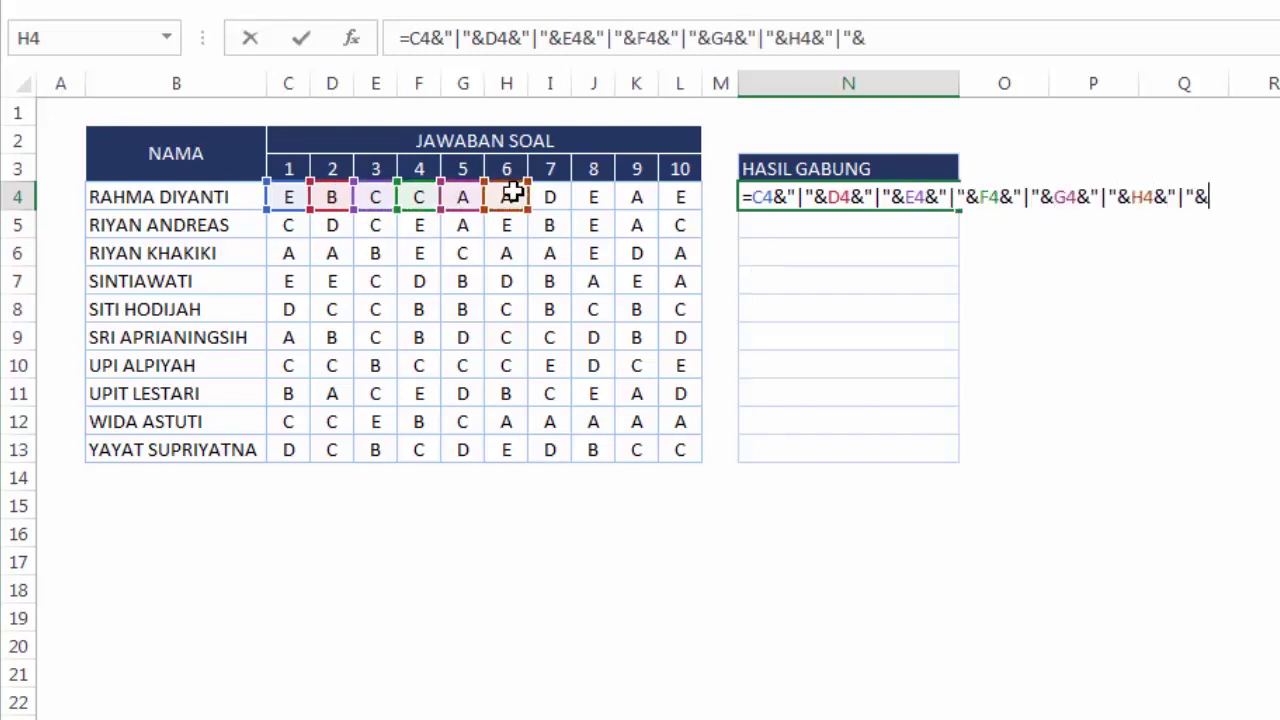
click(550, 197)
text(&"|"&)
click(593, 197)
text(&"|"&)
click(636, 197)
click(680, 197)
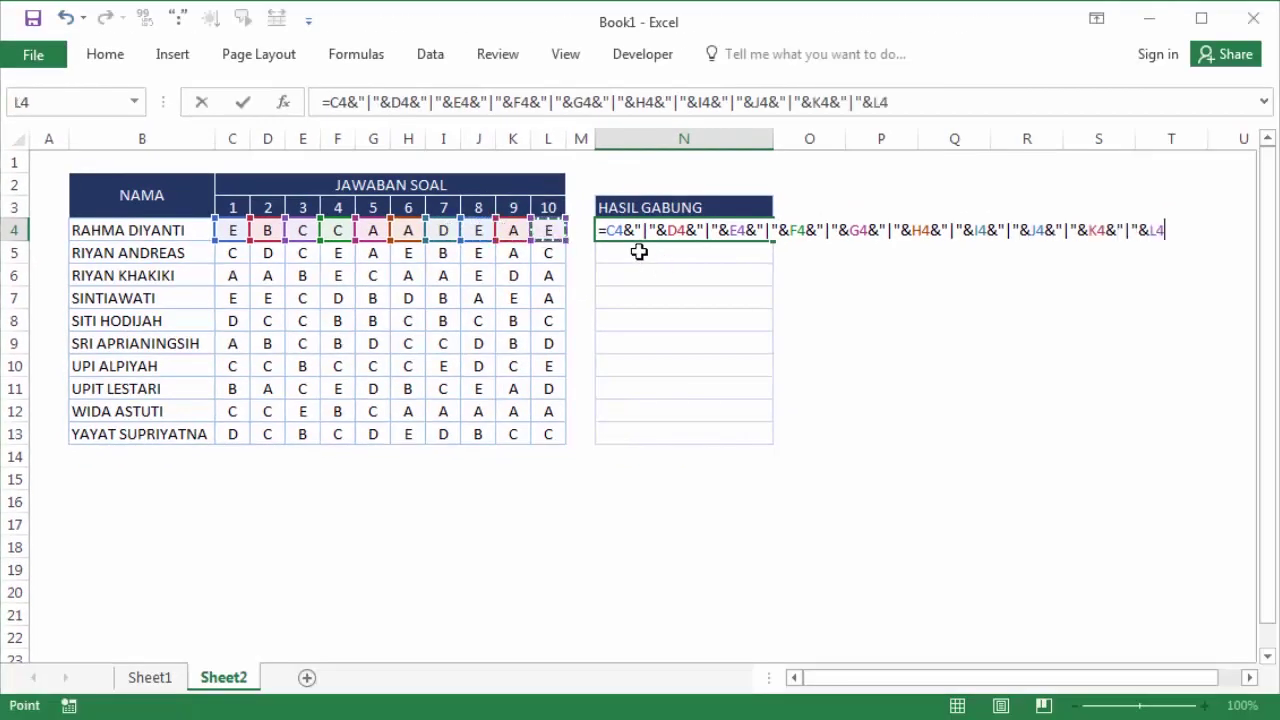
key(Return)
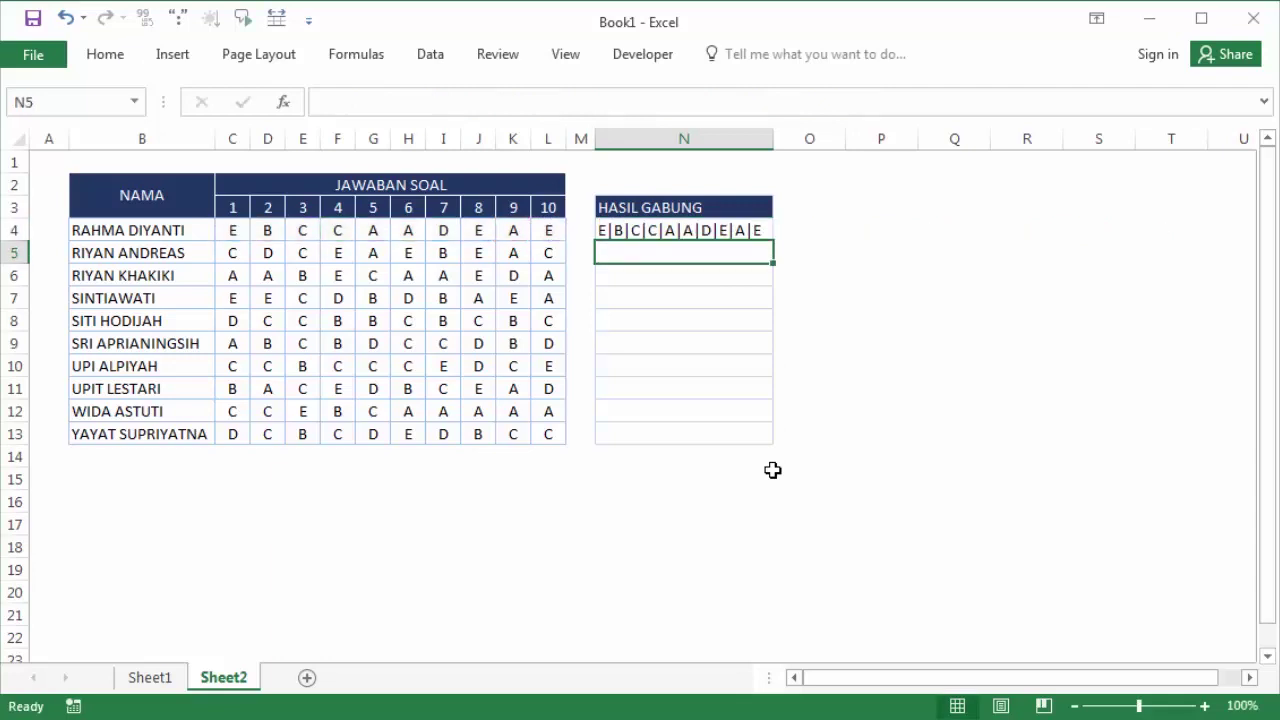
Copy the ampersand formula from N4 down to N13 and review N4's formula
click(754, 230)
drag(771, 241, 772, 440)
click(901, 419)
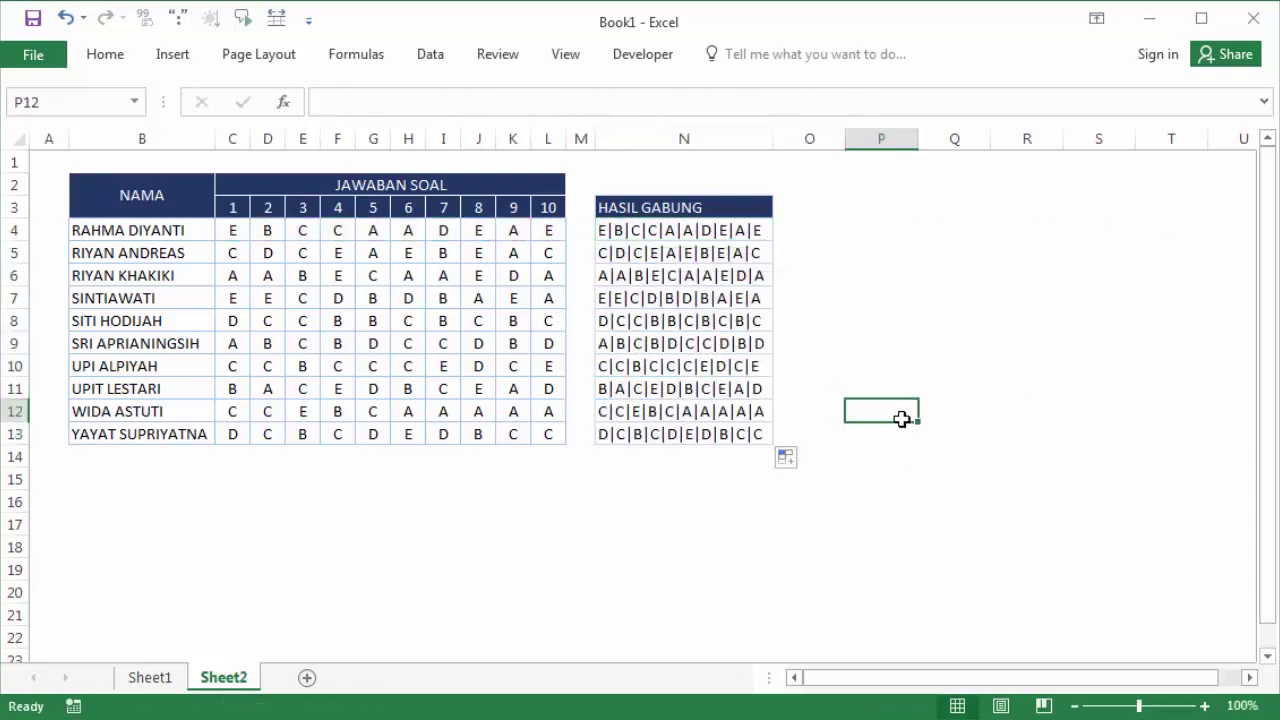
click(810, 375)
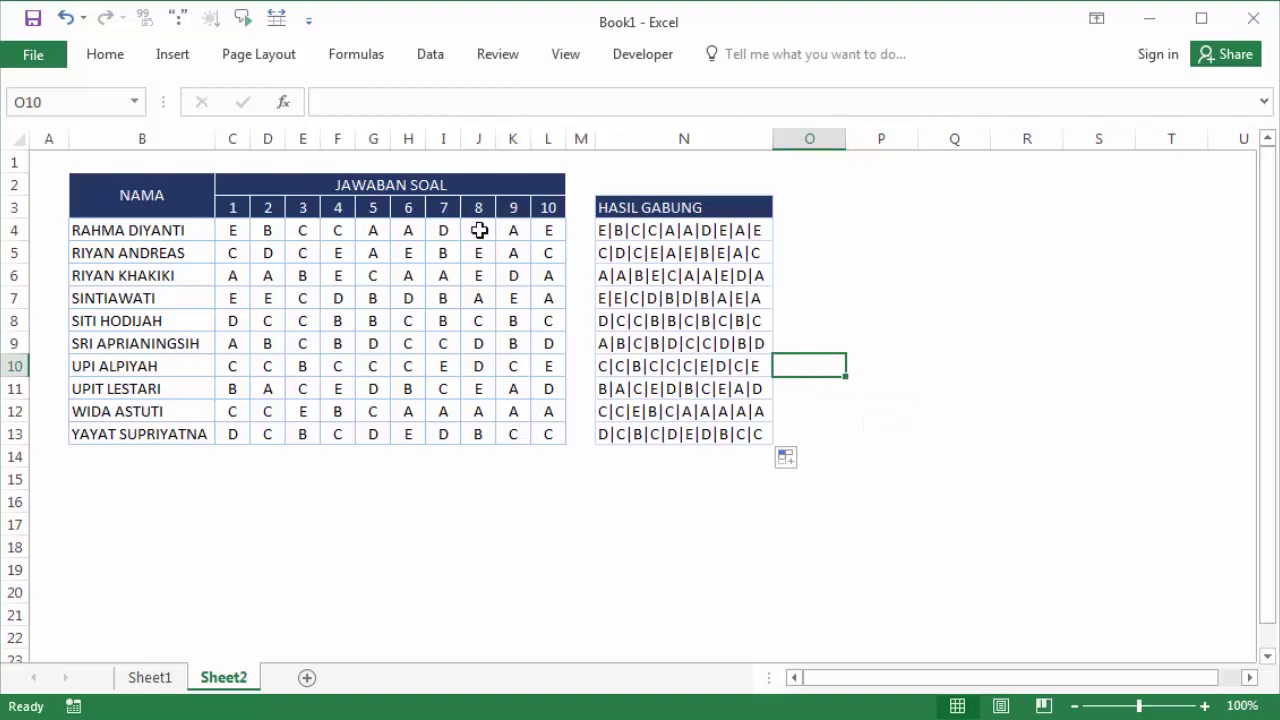
click(604, 230)
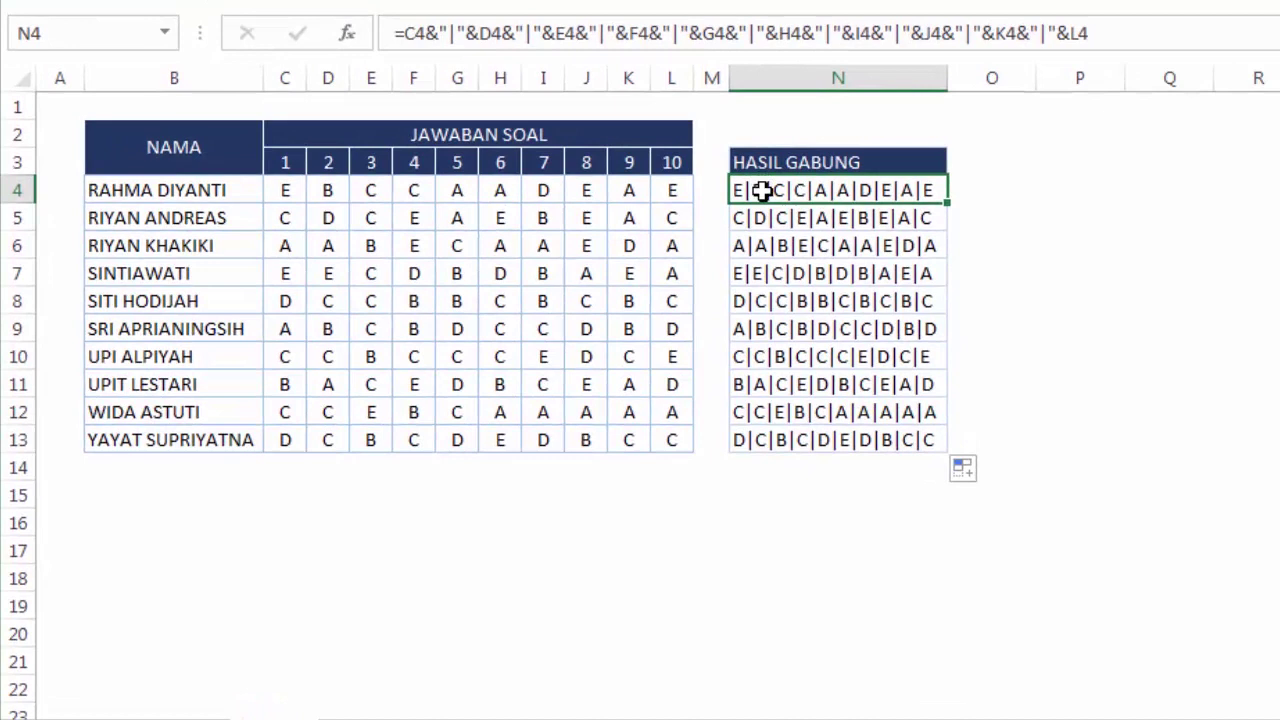
Clear the previous joined results in N4:N13
double_click(762, 190)
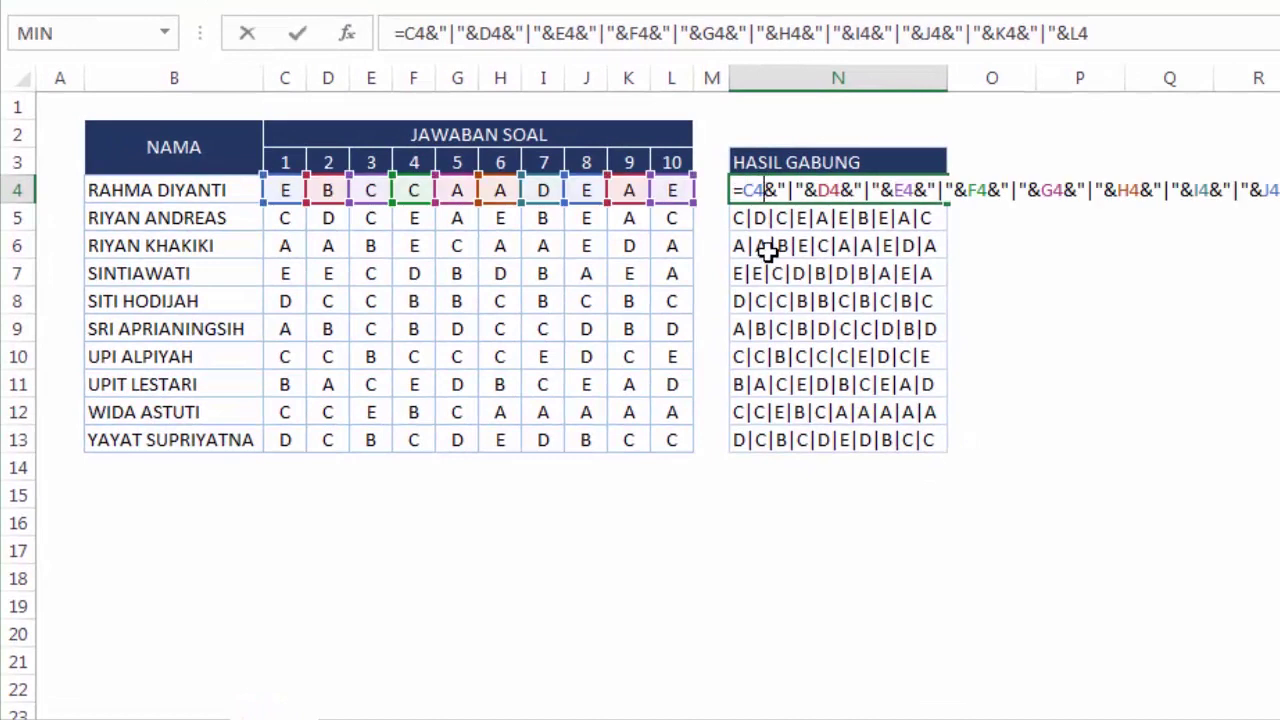
click(766, 251)
drag(766, 191, 773, 440)
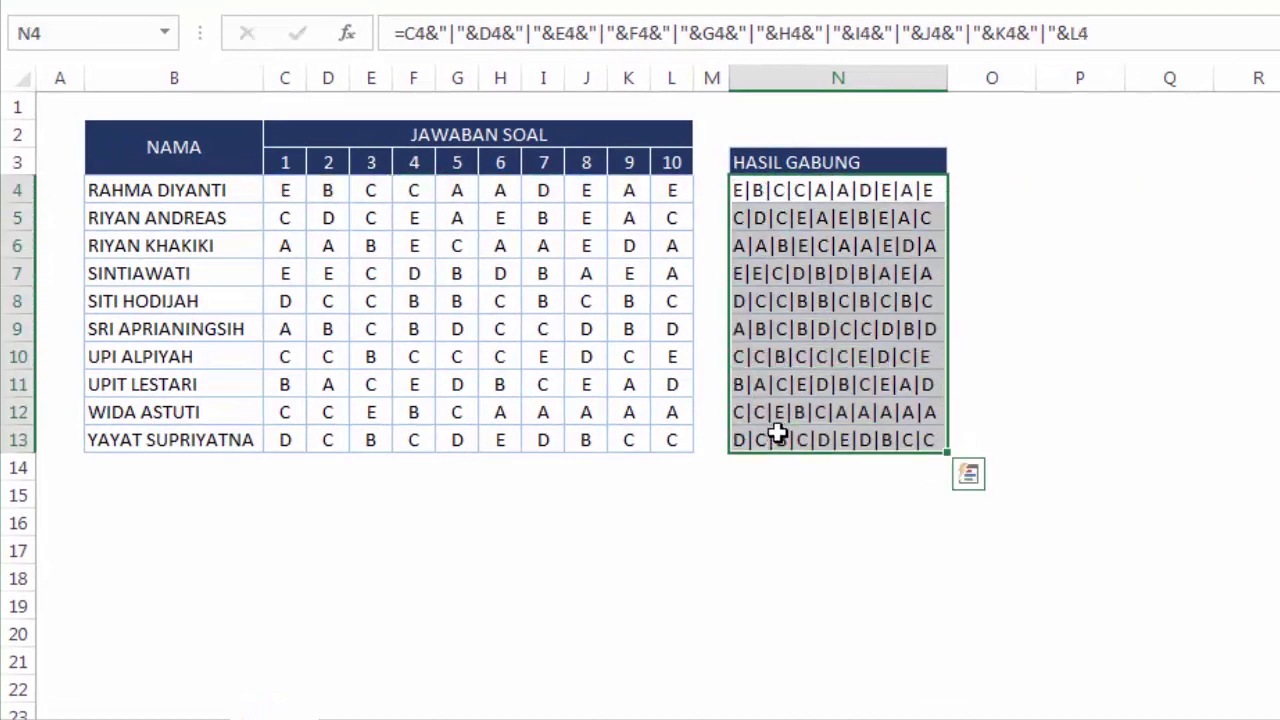
key(Delete)
Enter =TEXTJOIN("";TRUE;C4:L4) in N4 to join the answers without a separator
click(784, 197)
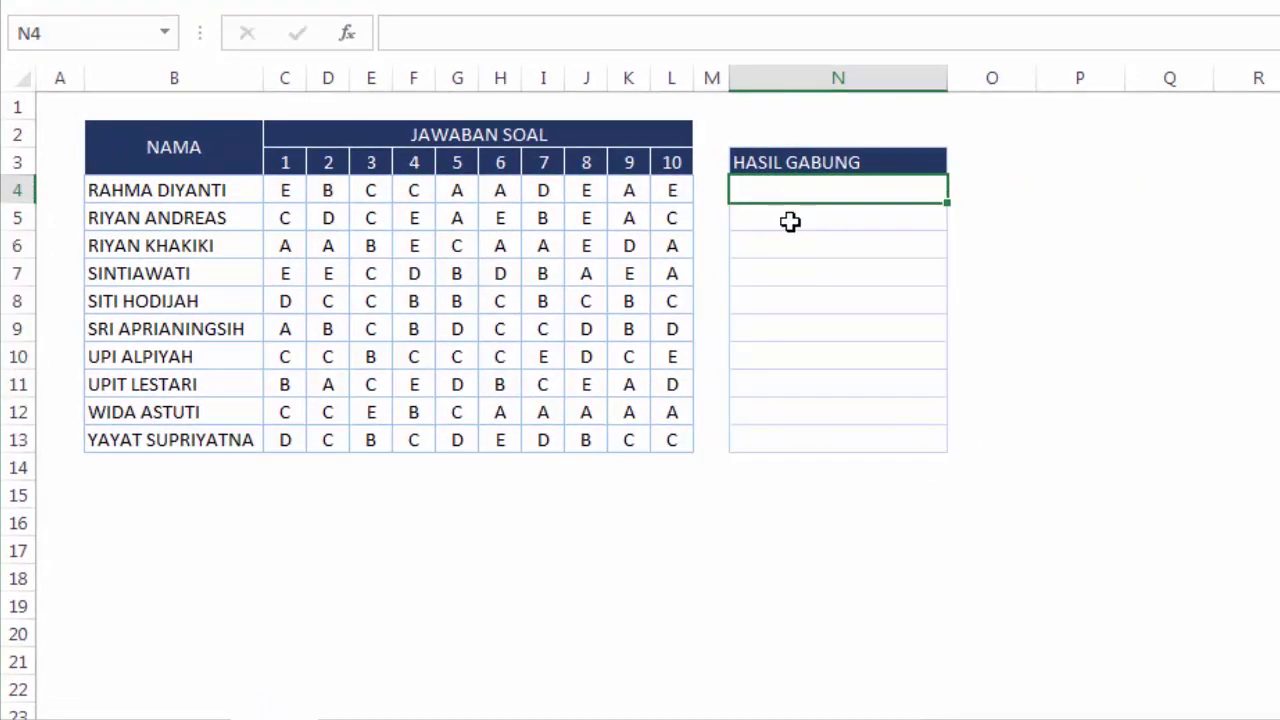
text(te)
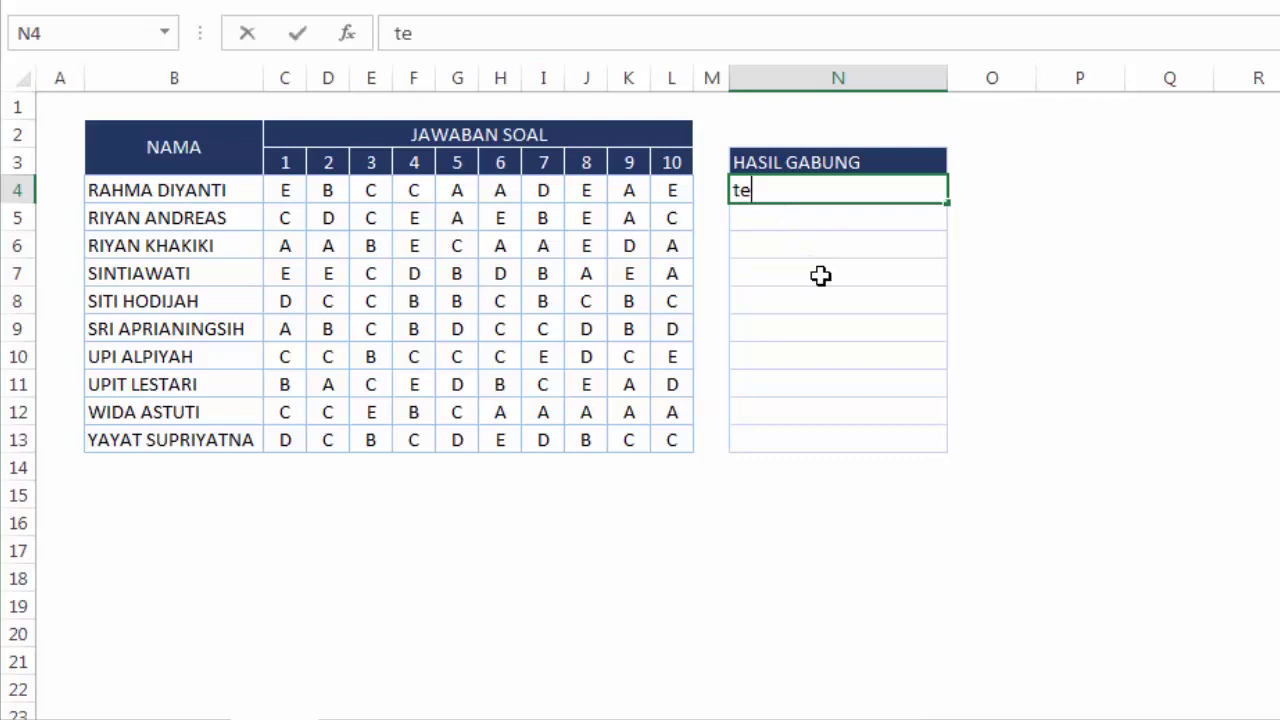
key(BackSpace)
text(=)
text(te)
key(Down)
key(Tab)
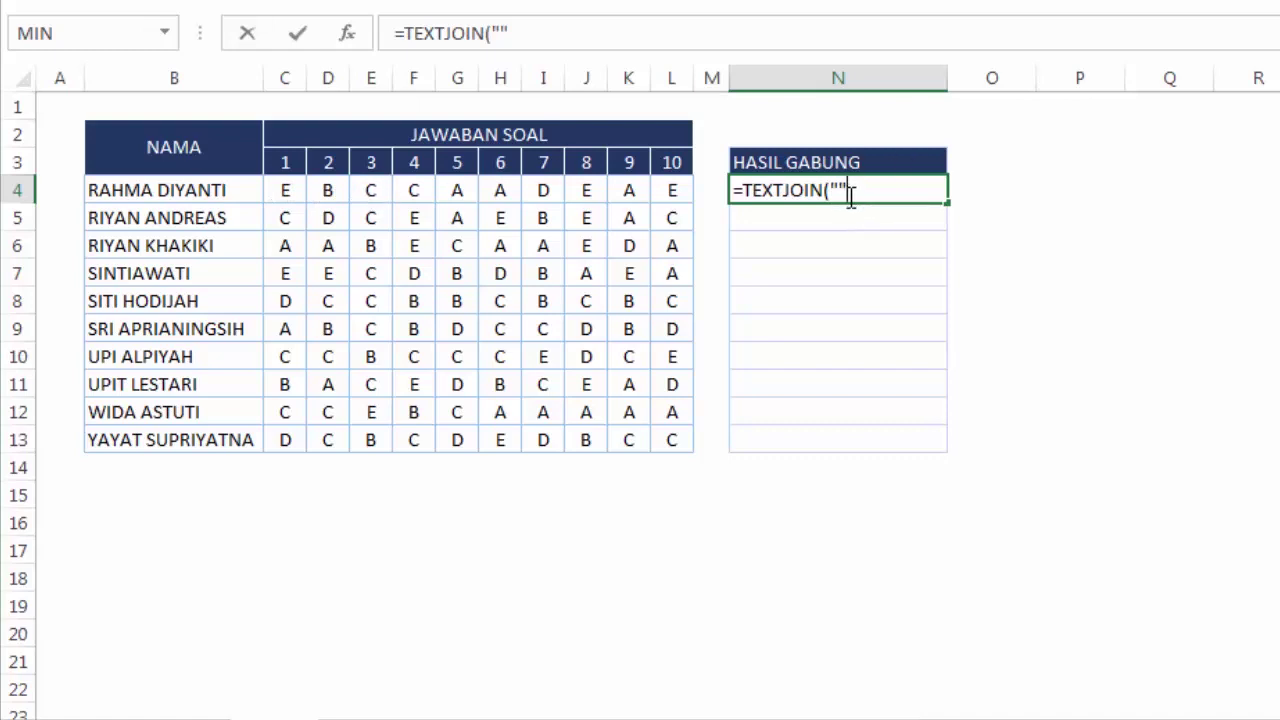
text(;)
text(tru)
key(Tab)
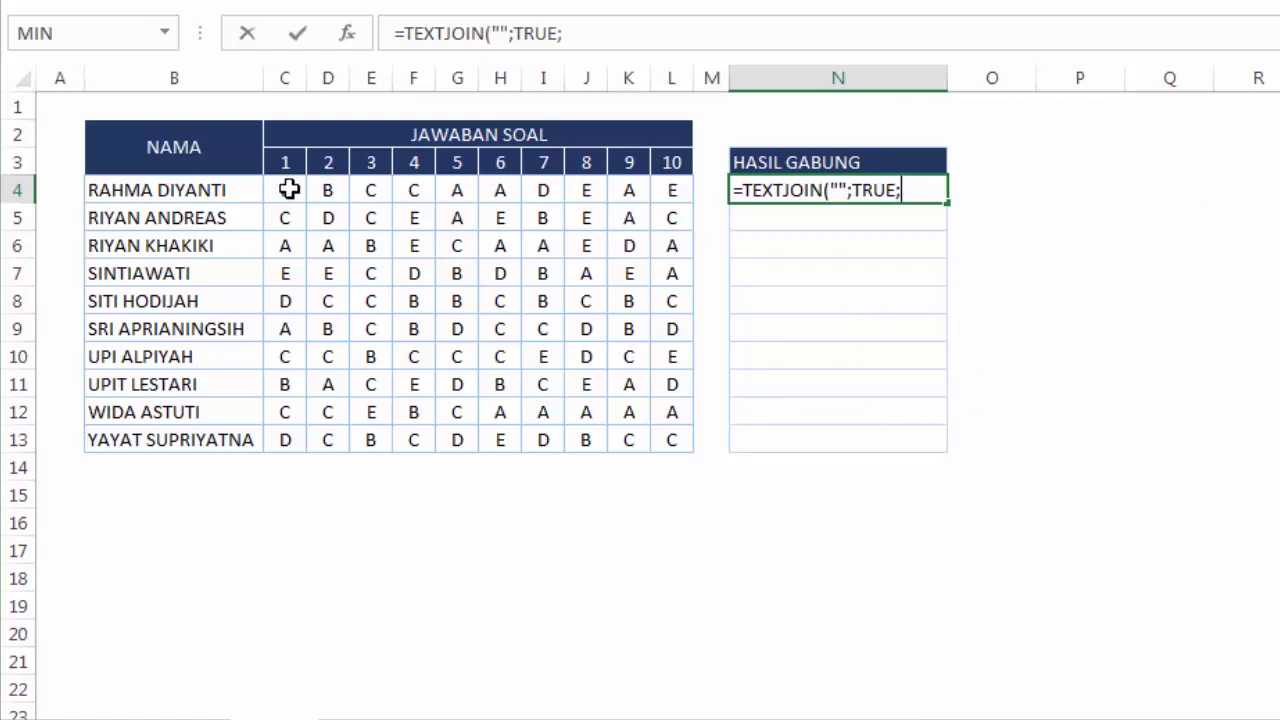
drag(289, 190, 659, 193)
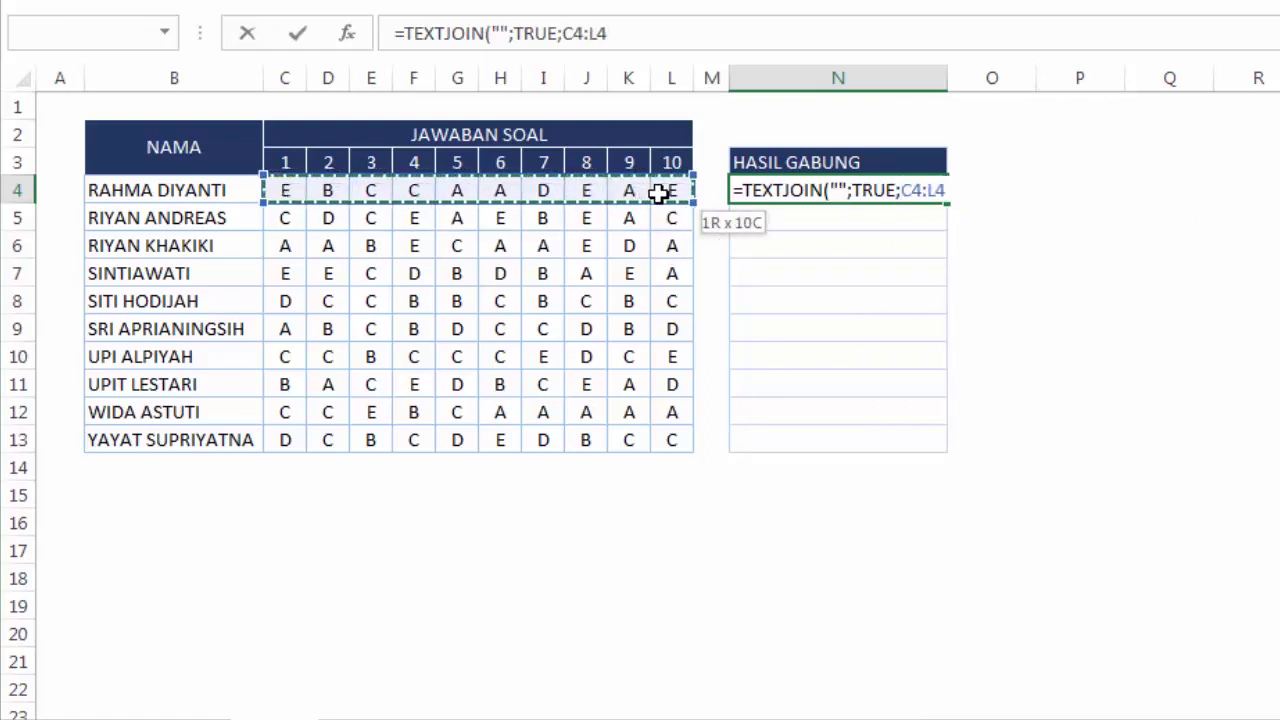
key(Return)
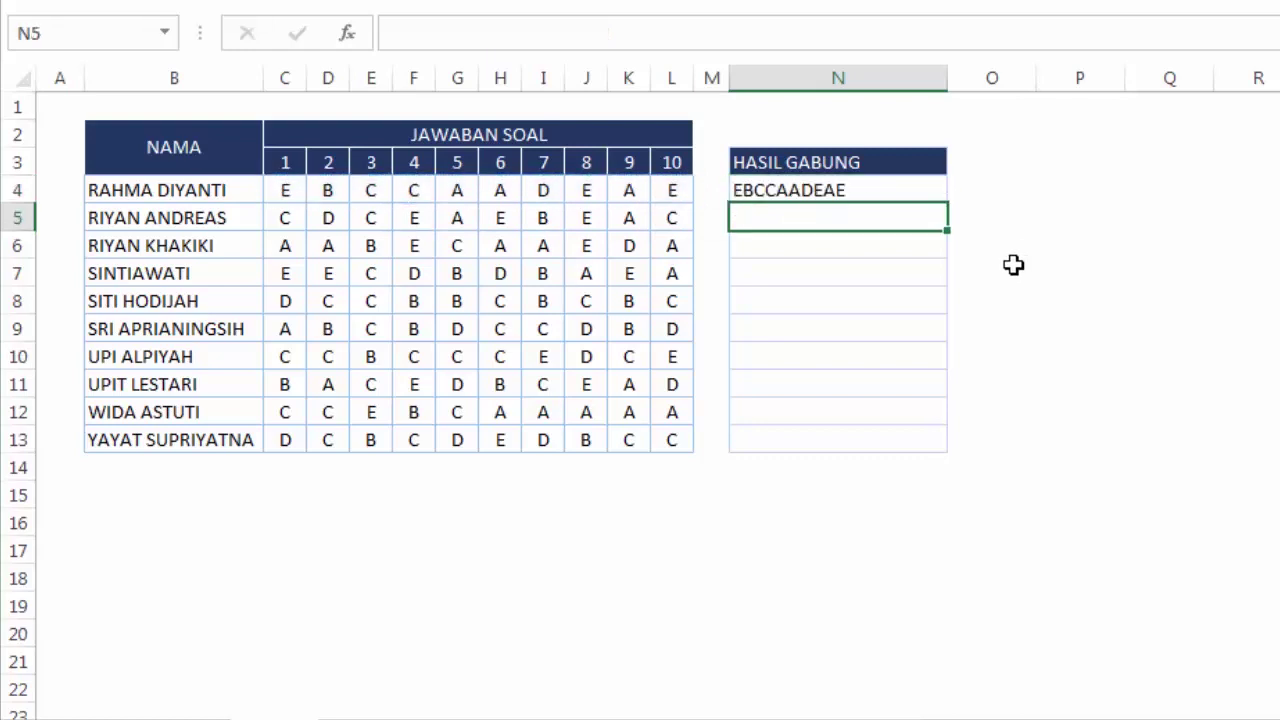
Copy the TEXTJOIN formula from N4 down to N13 and return to N4
click(940, 186)
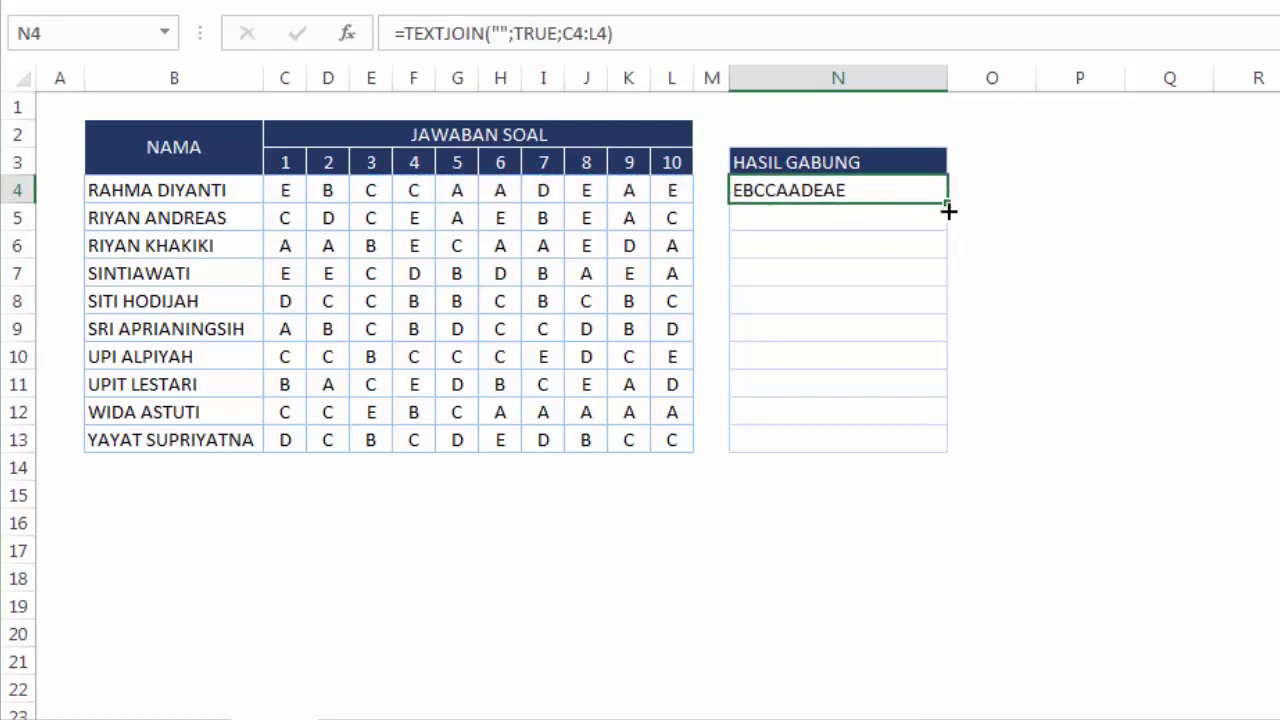
drag(948, 210, 949, 452)
click(1060, 250)
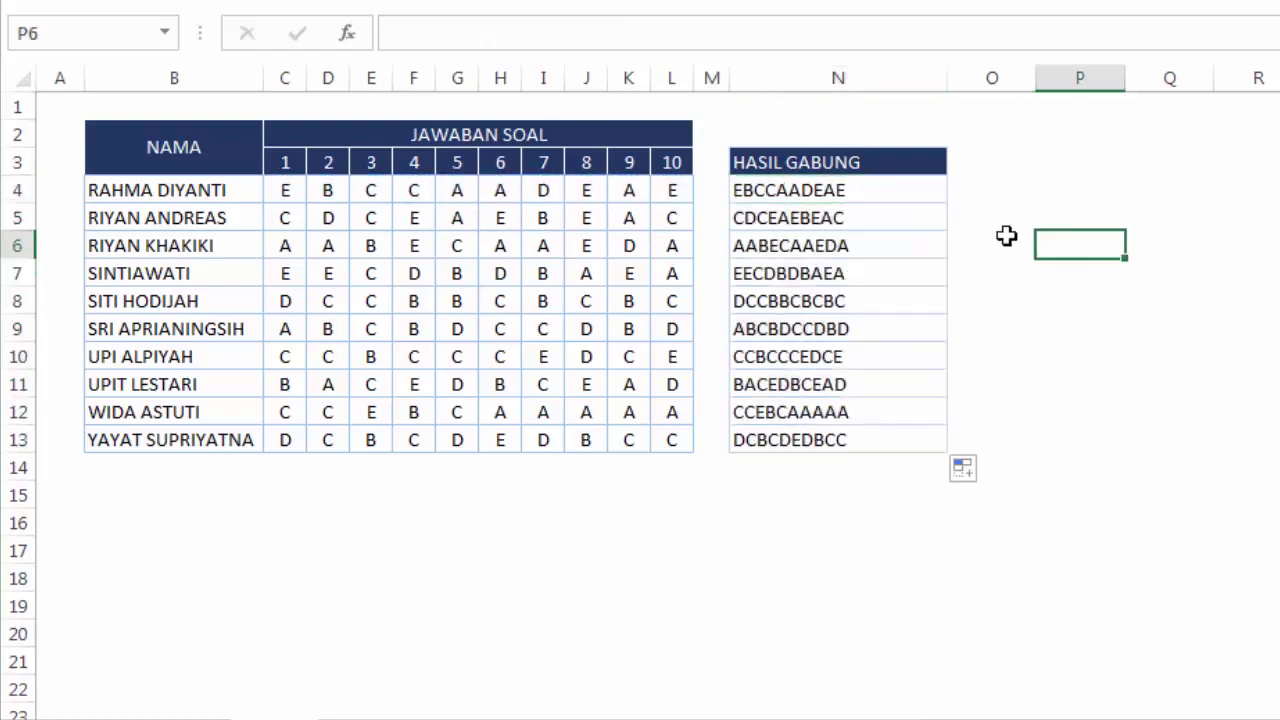
click(727, 192)
Clear the unseparated results in N4:N13
click(757, 197)
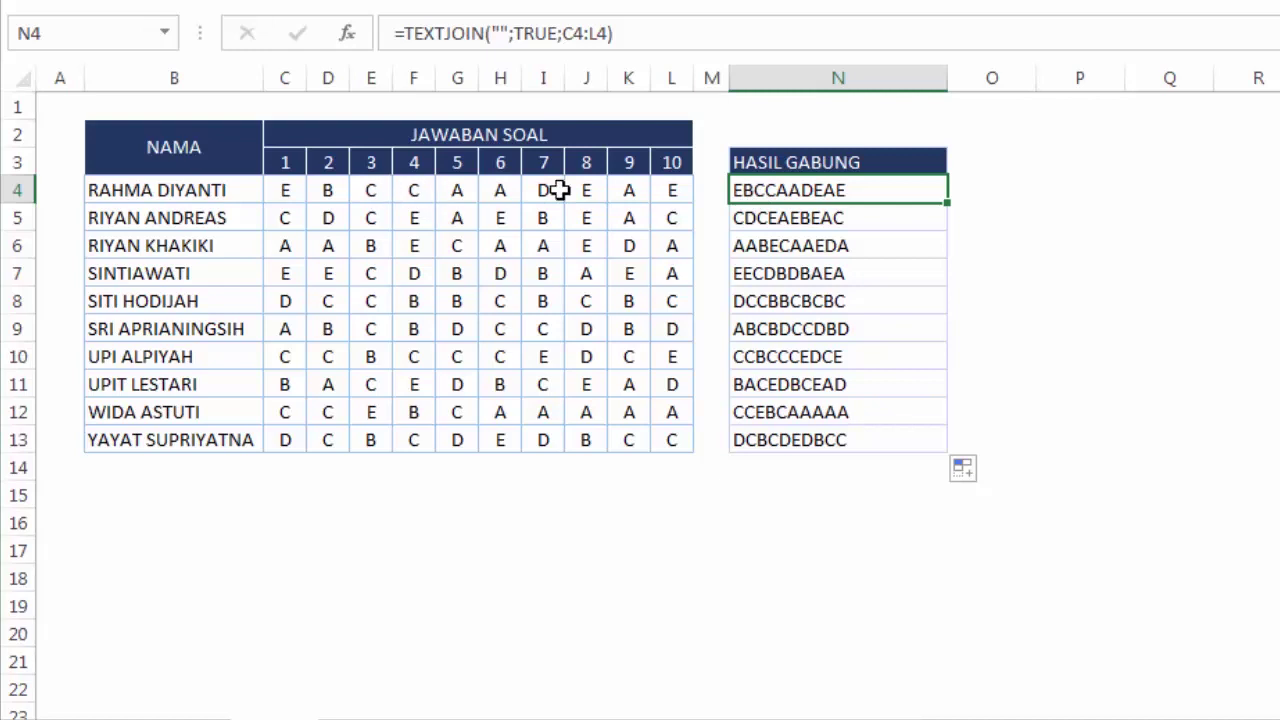
drag(863, 192, 853, 436)
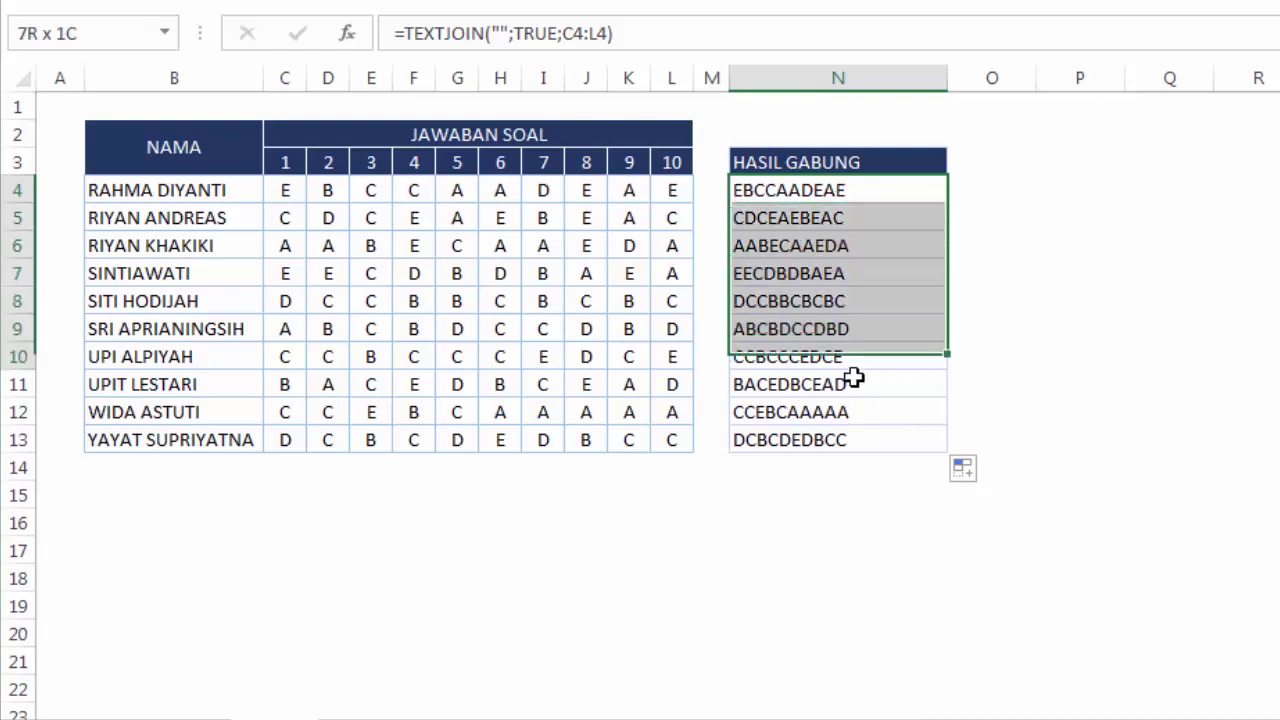
key(Delete)
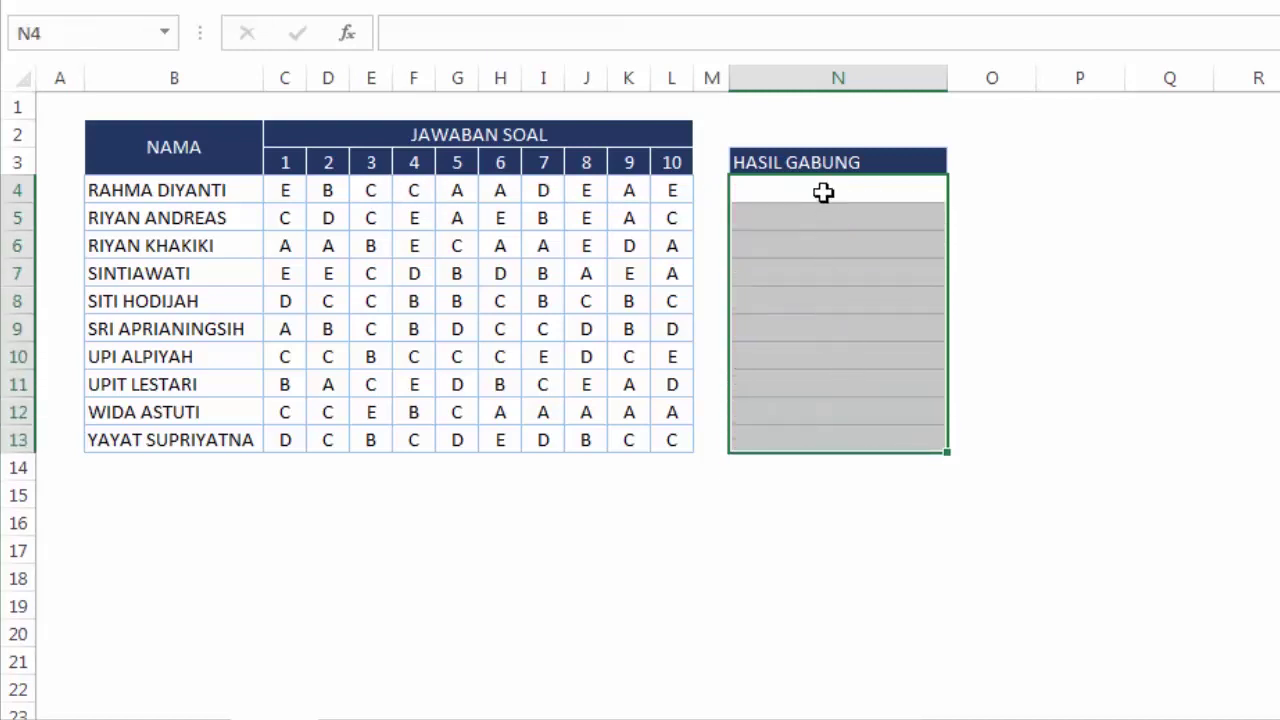
Enter =TEXTJOIN("|";TRUE;C4:L4) in N4, giving E|B|C|C|A|A|D|E|A|E
click(823, 192)
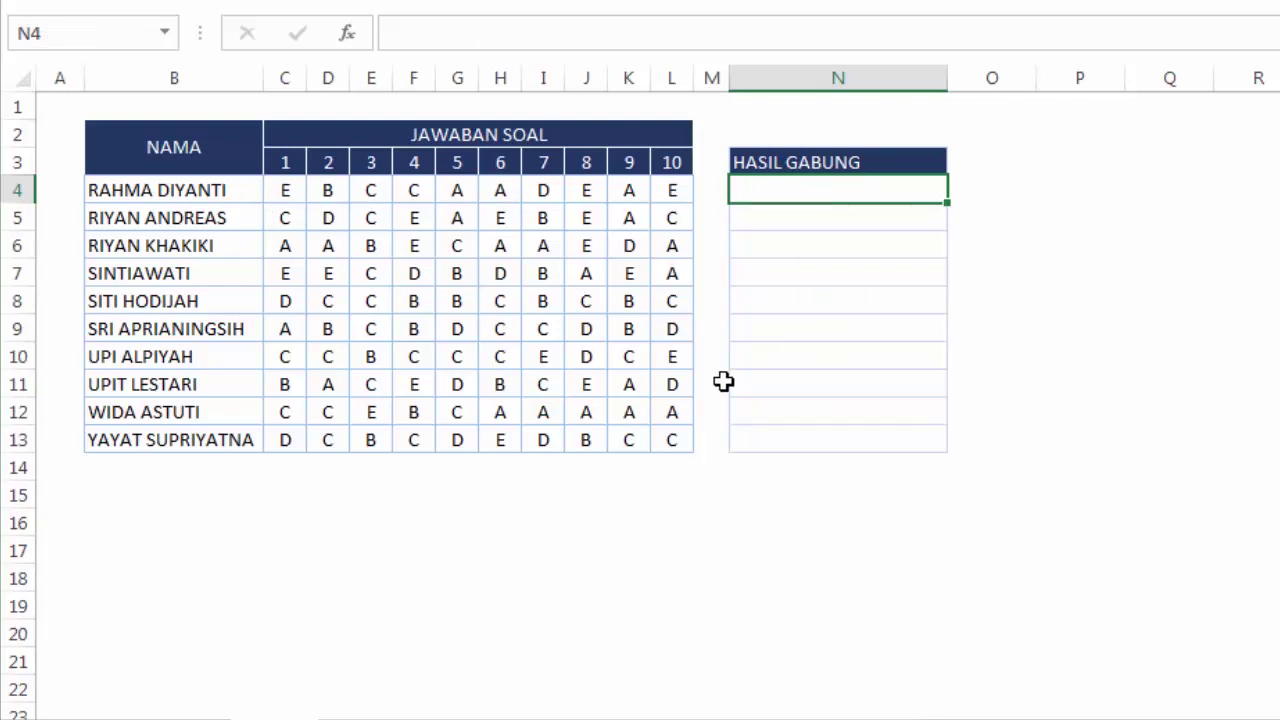
text(=te)
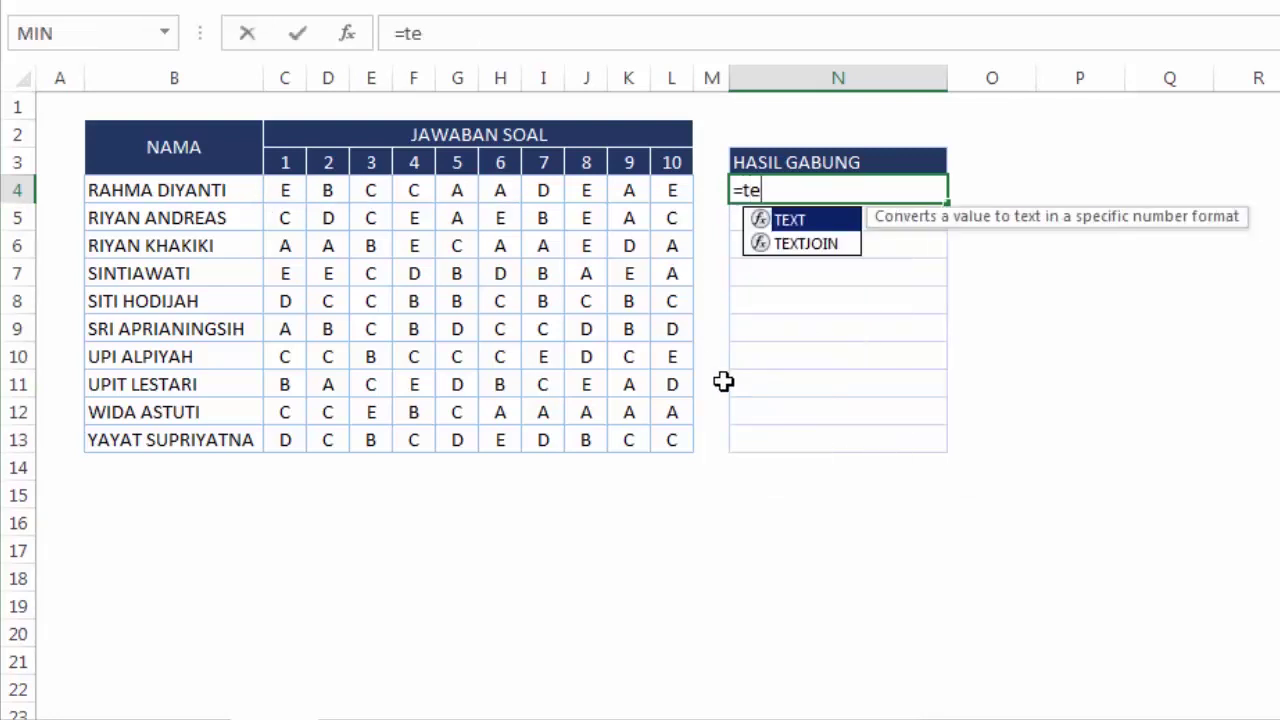
text(xtjoin()
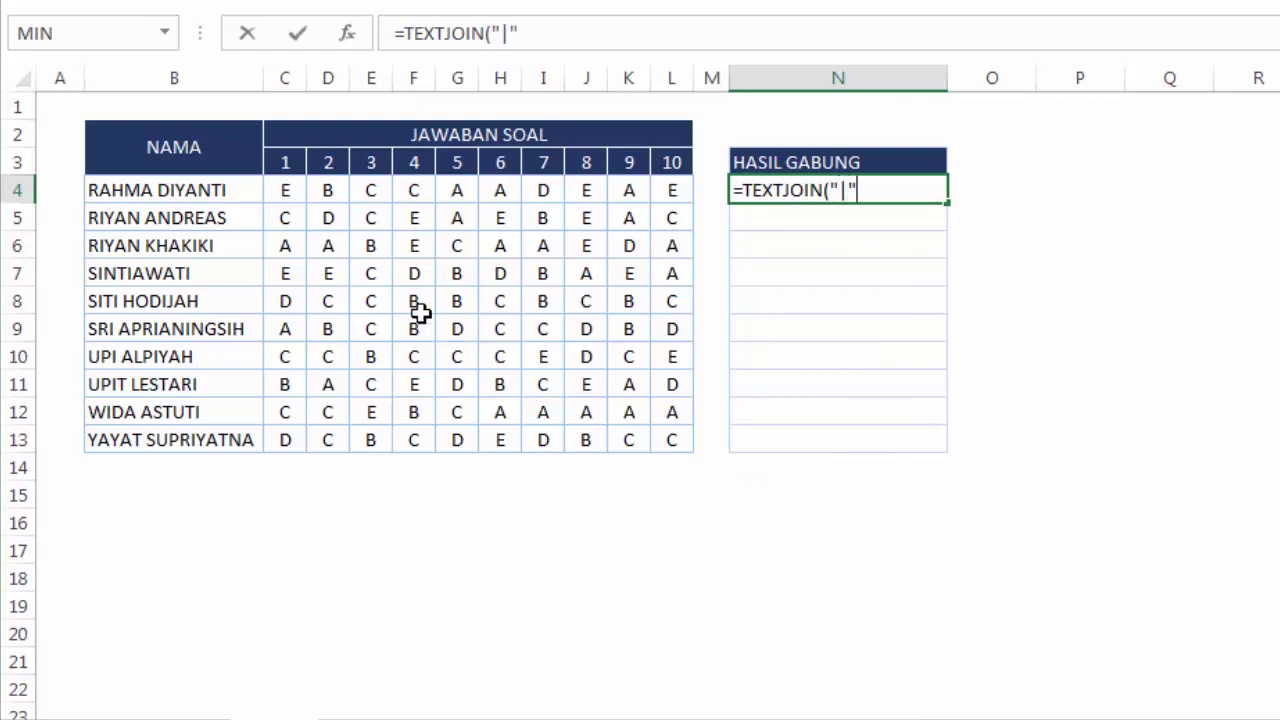
text(;true)
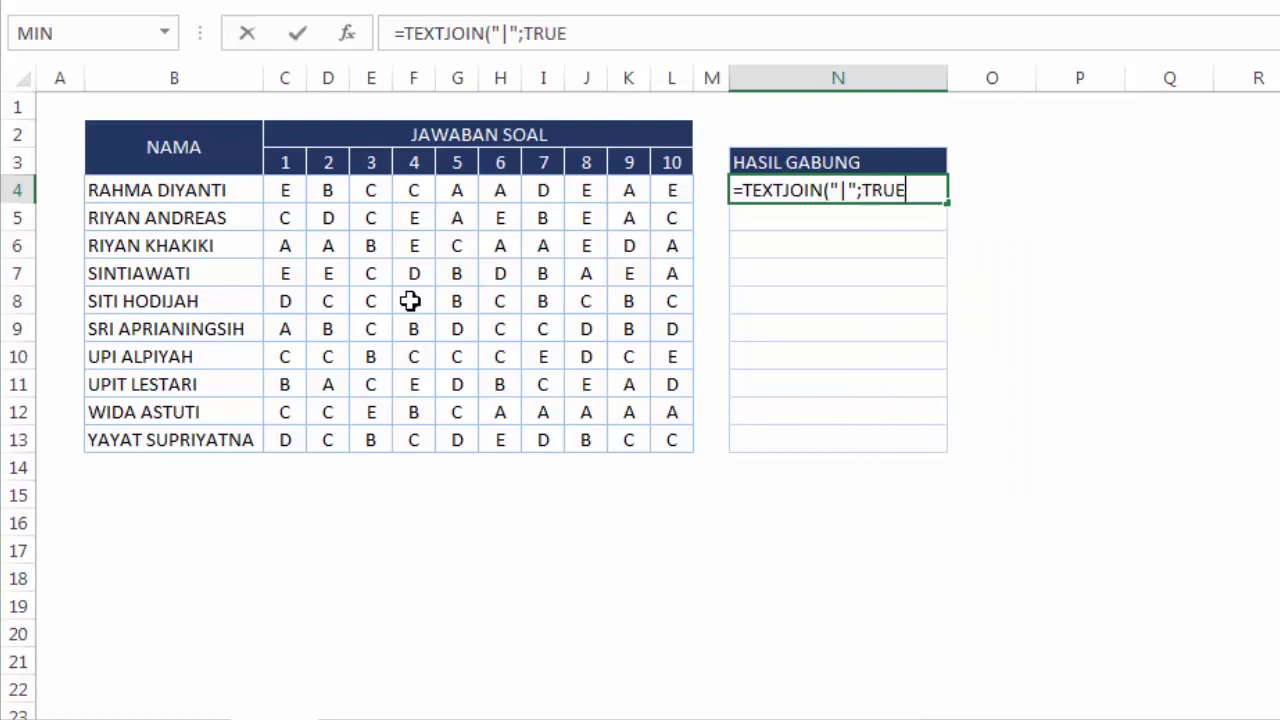
text(;)
drag(270, 192, 665, 193)
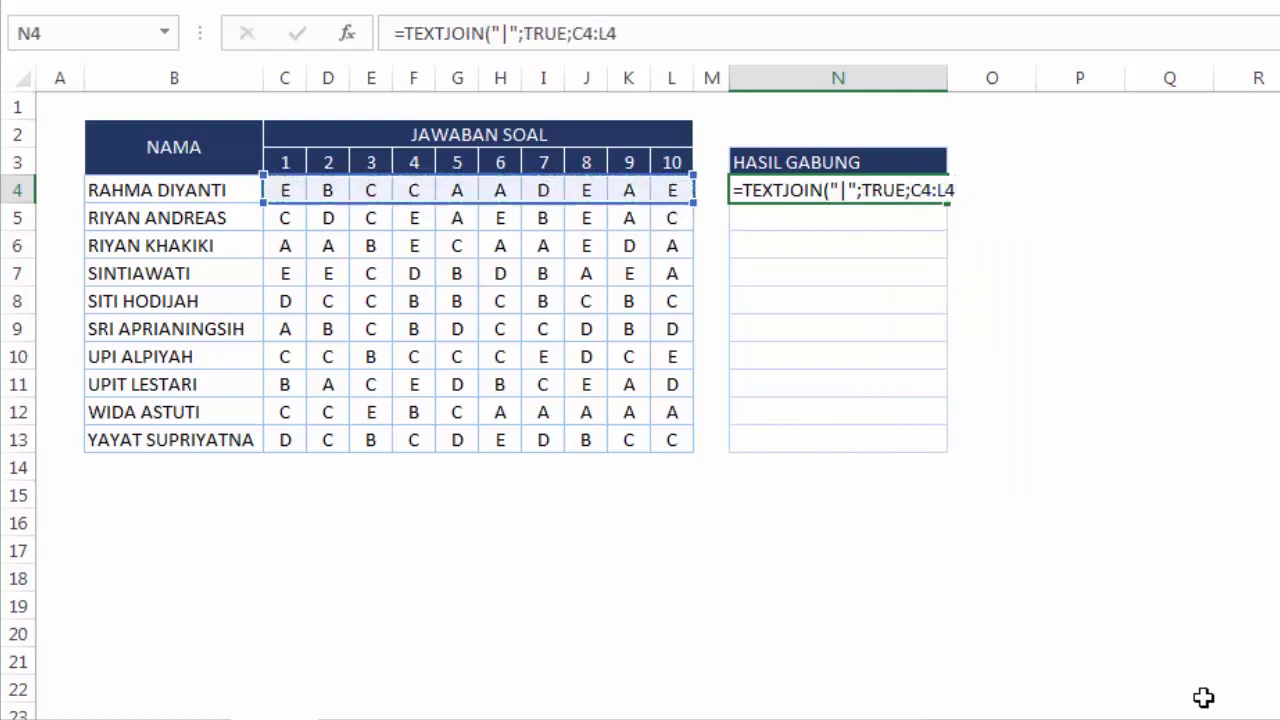
key(Return)
Copy the pipe TEXTJOIN formula from N4 down to N13
click(940, 185)
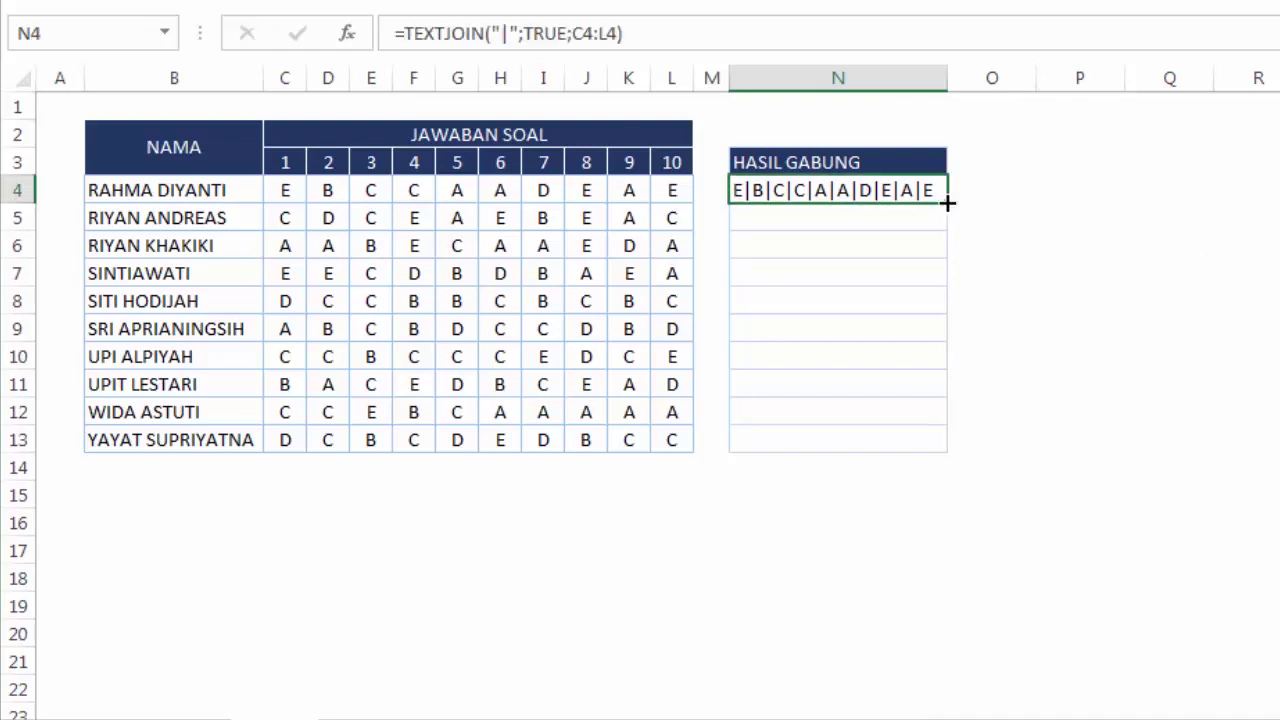
drag(947, 202, 948, 446)
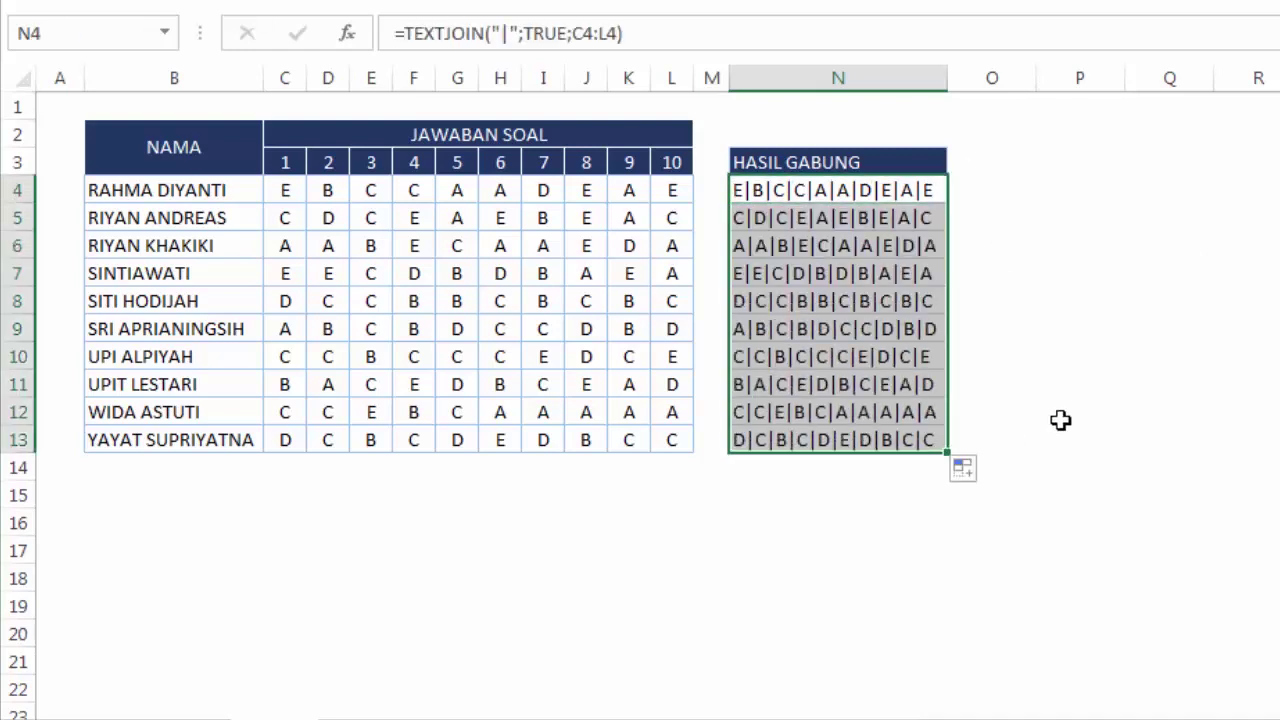
click(1060, 420)
click(858, 186)
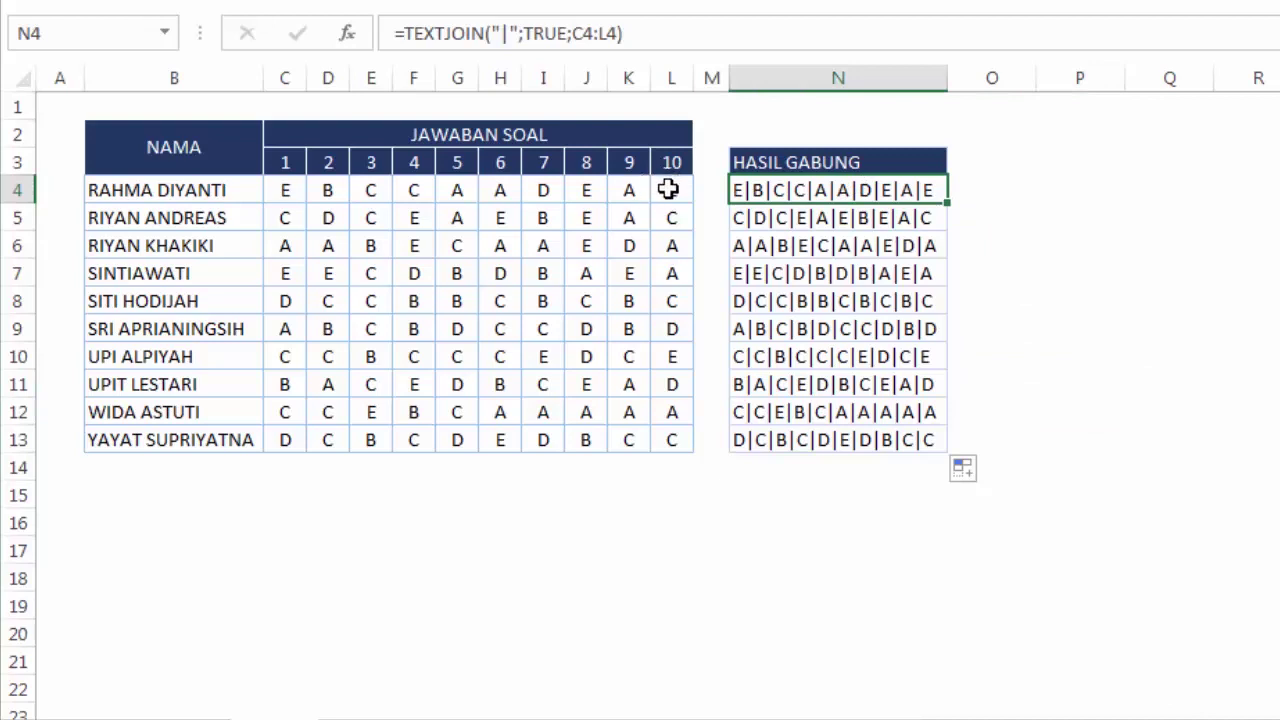
Inspect N4's TEXTJOIN formula in edit mode and confirm it unchanged
double_click(790, 191)
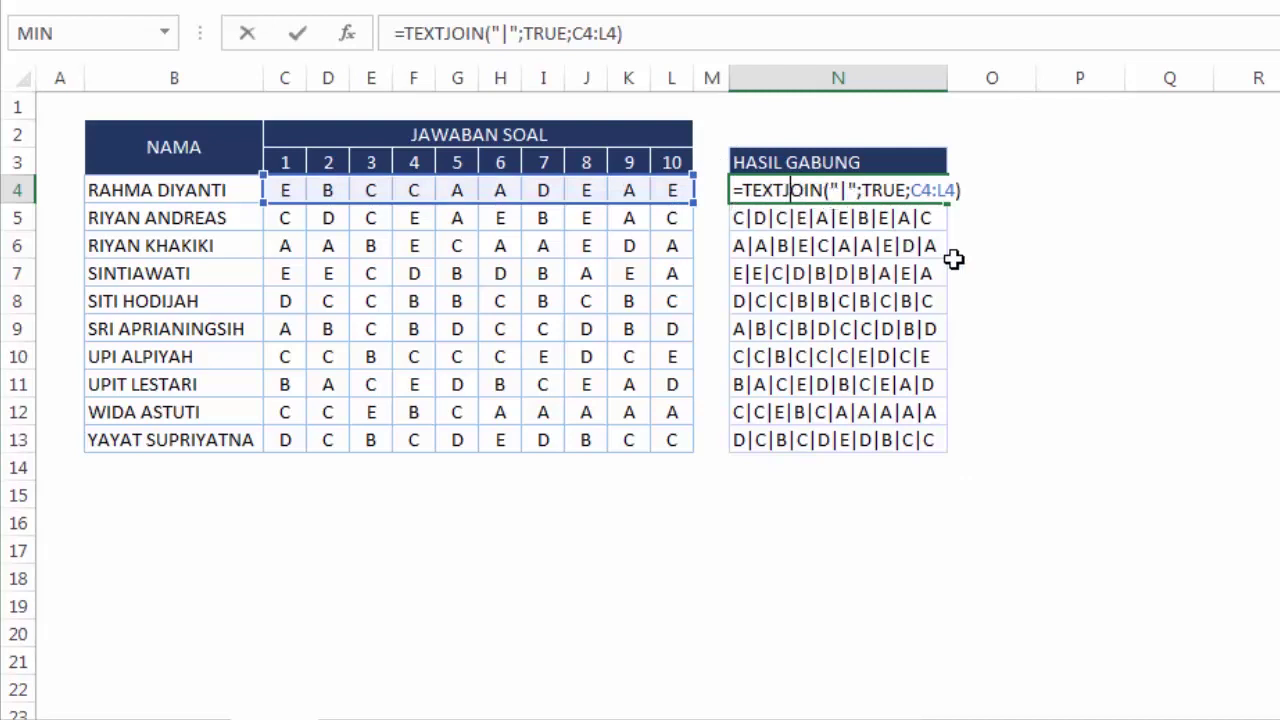
key(Return)
click(985, 250)
click(918, 195)
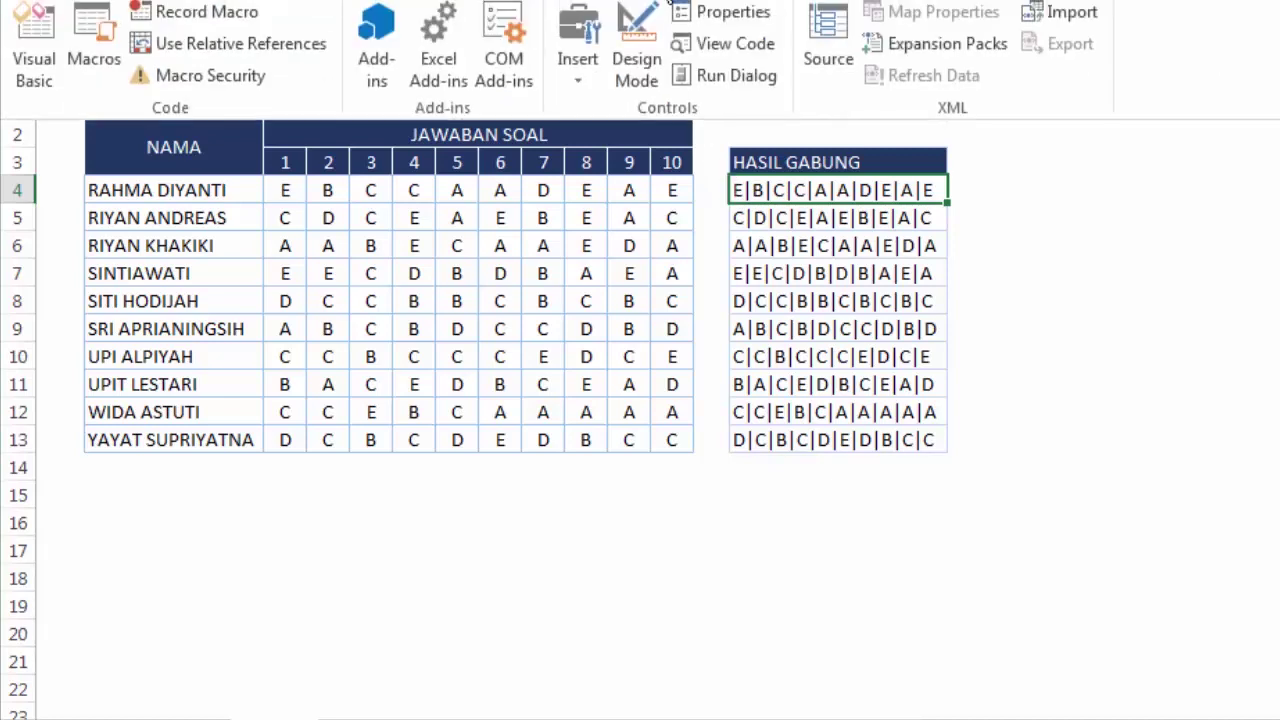
click(435, 57)
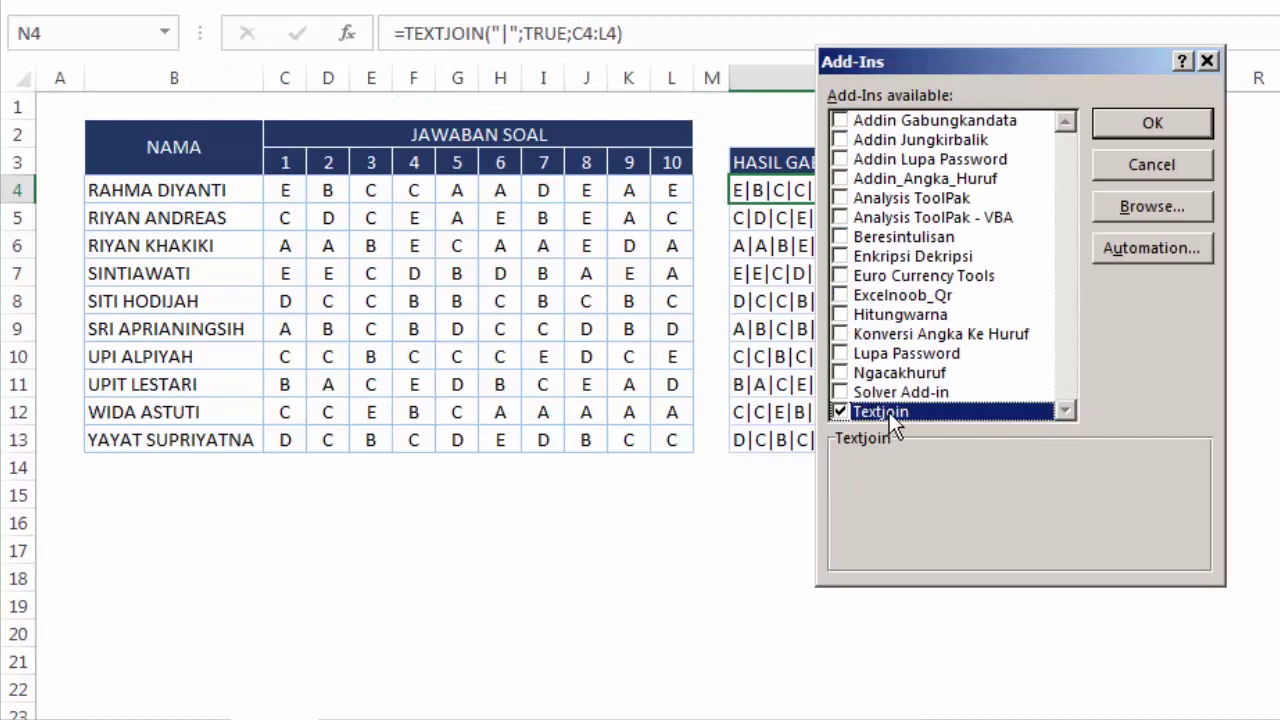
click(1122, 168)
click(1023, 235)
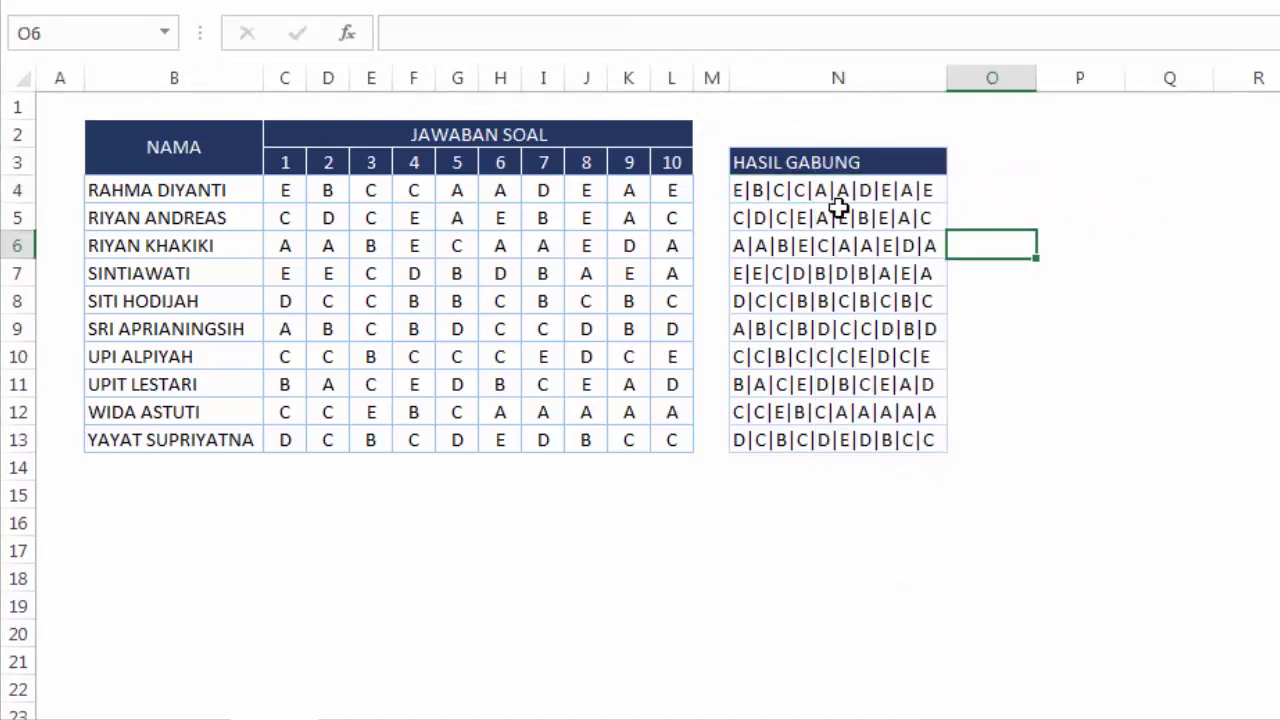
drag(823, 191, 857, 437)
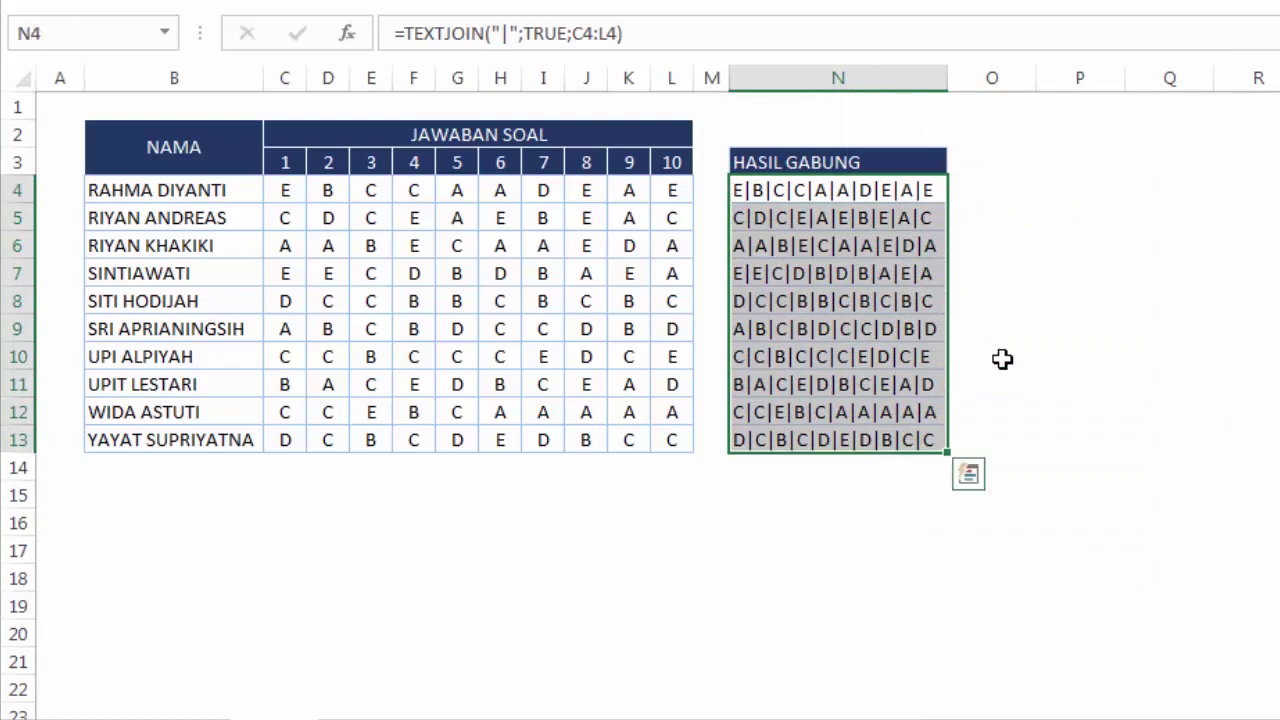
click(1002, 359)
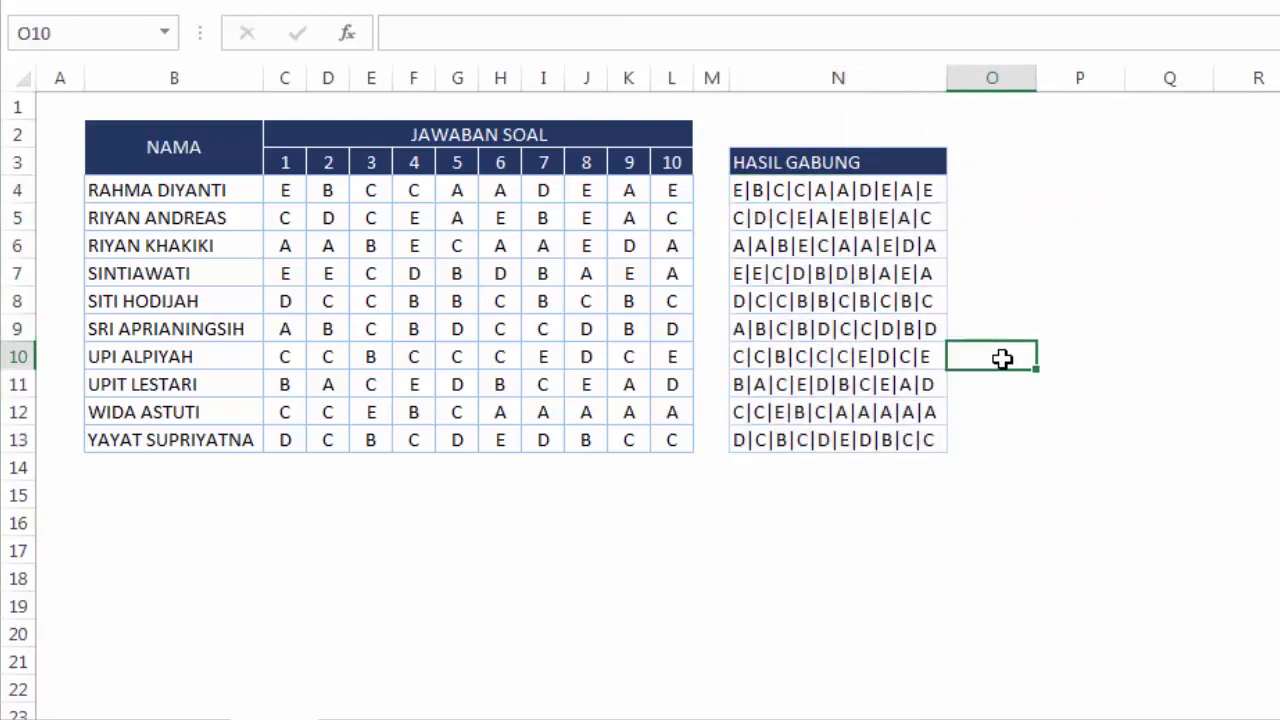
click(855, 197)
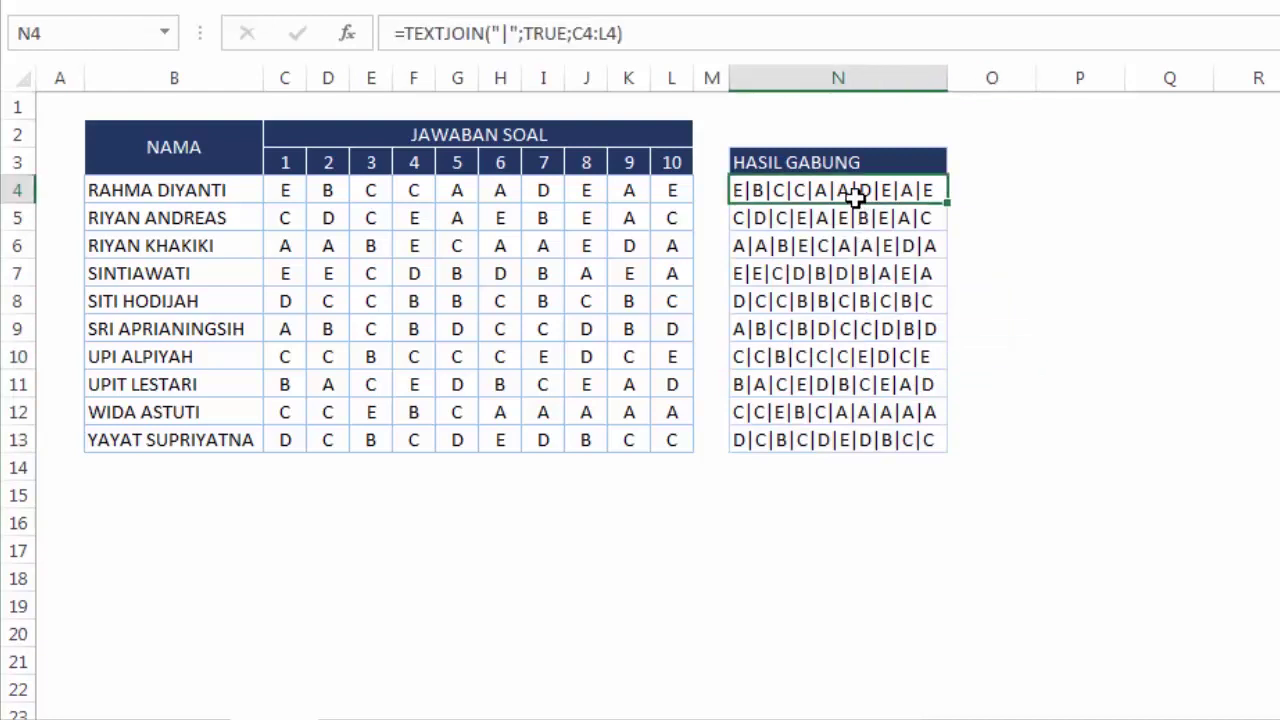